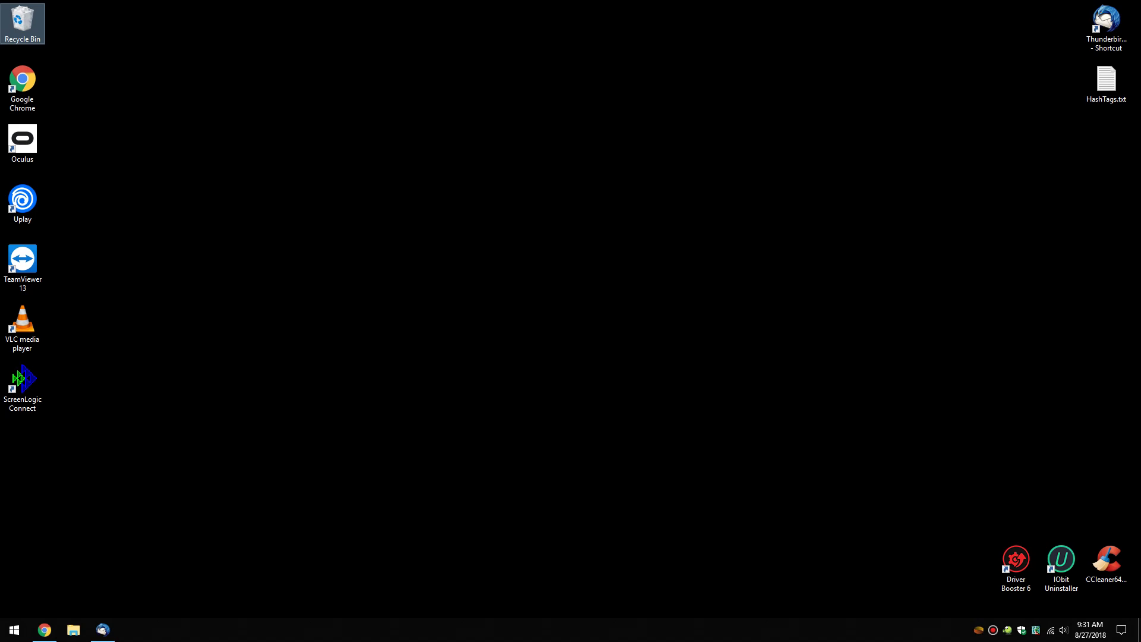
Step: Open Downloads in File Explorer and check the extracted windows95-win32-1.2.0-standalone-x64 folder's contents
mouse_move(102, 630)
click(73, 630)
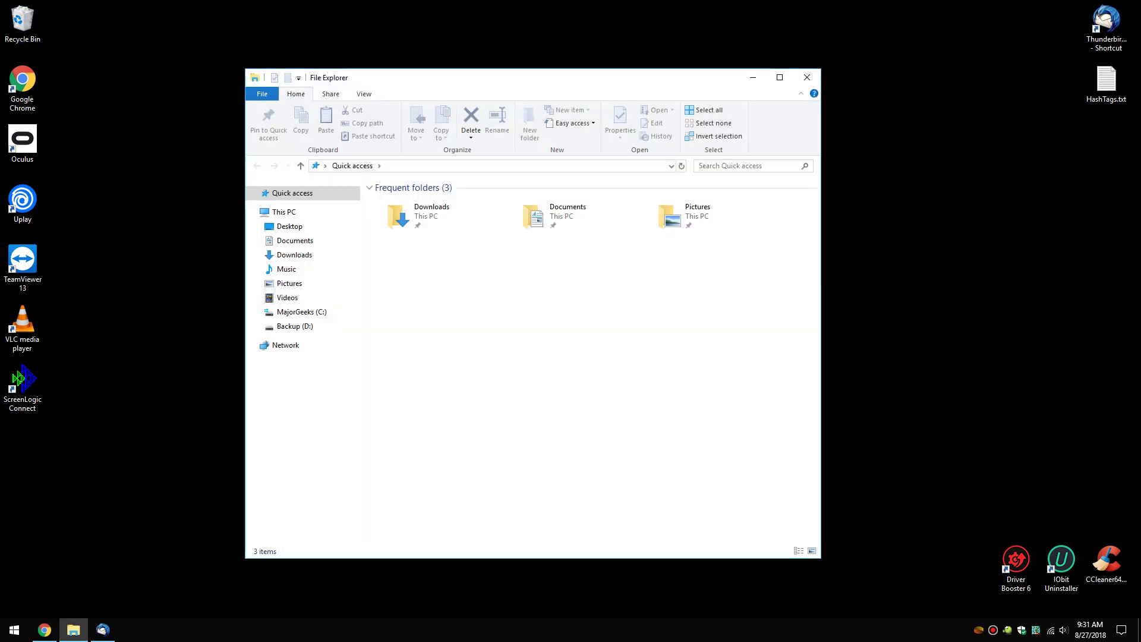
click(294, 255)
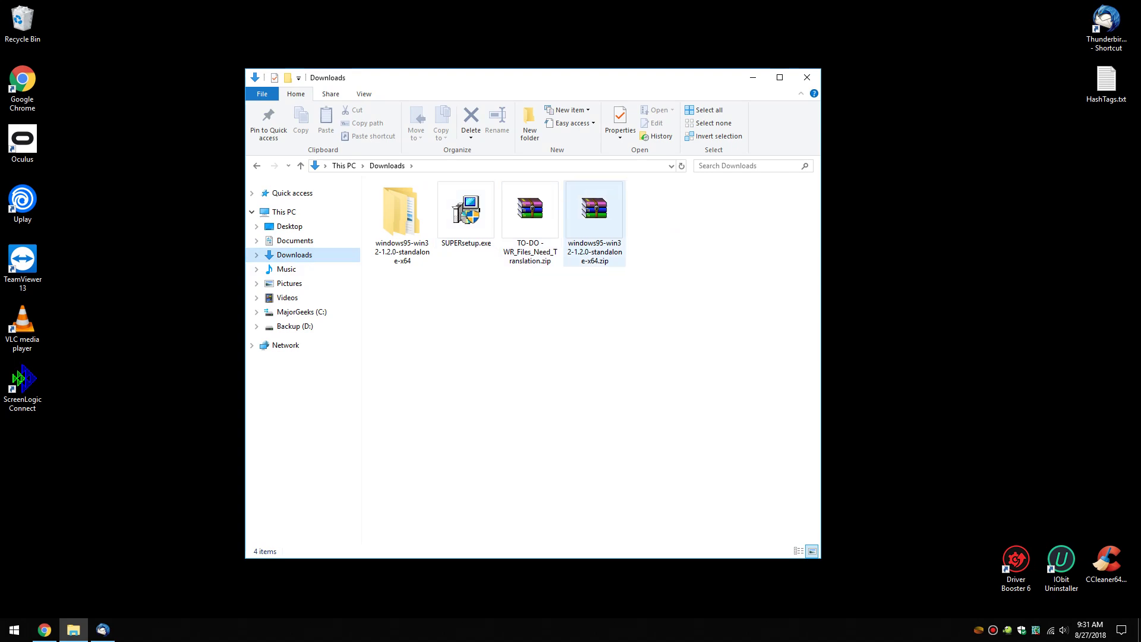
click(402, 214)
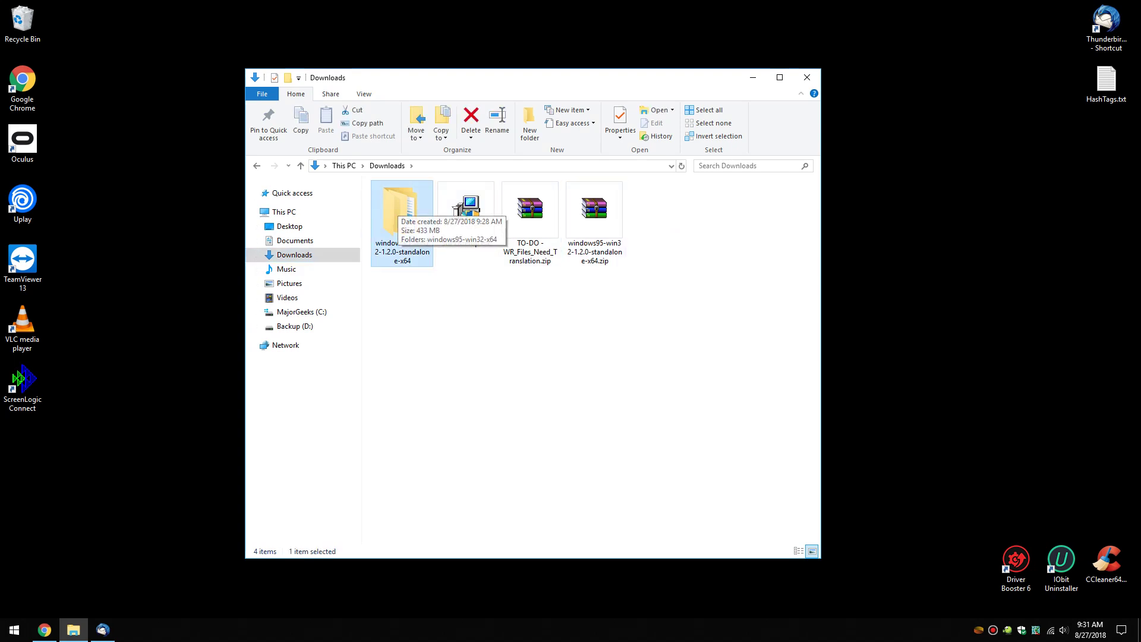
key(Return)
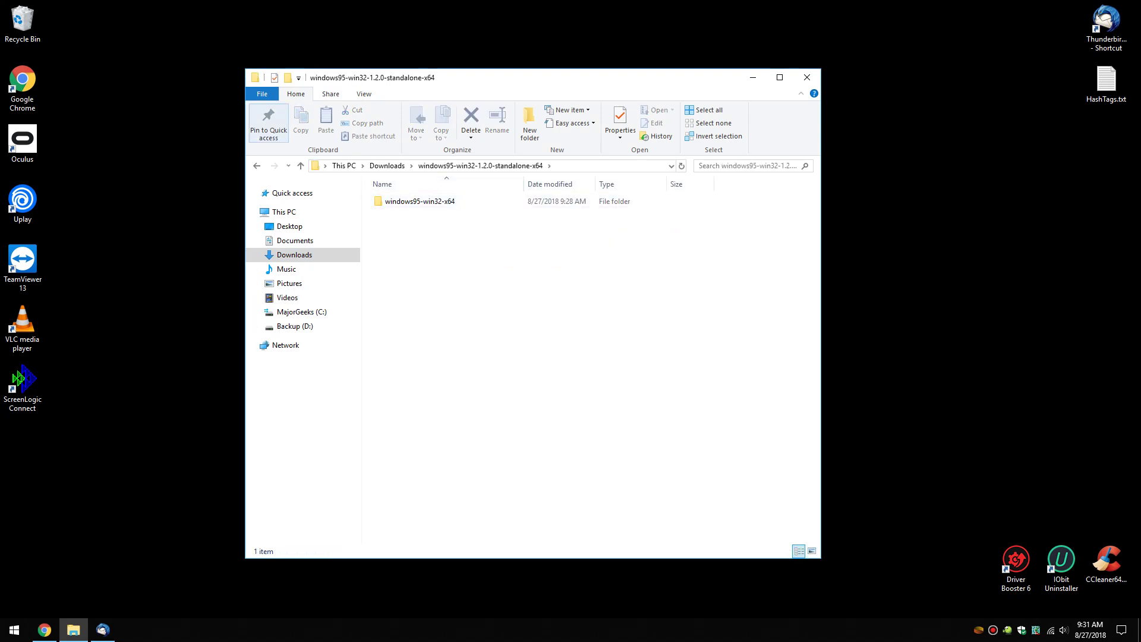
key(BackSpace)
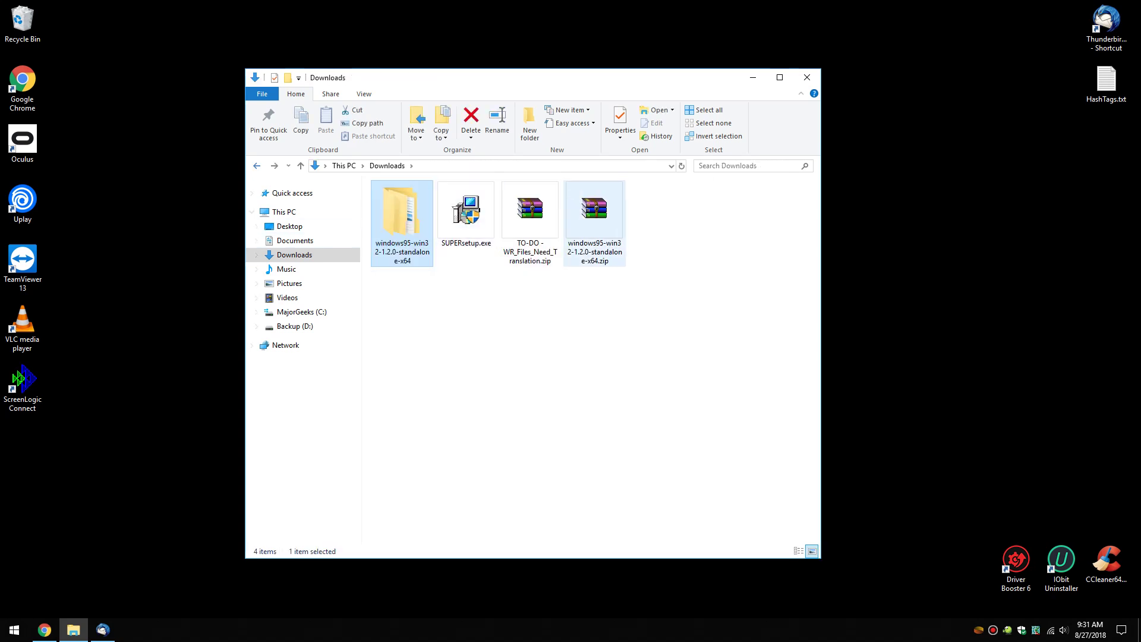
Step: Open windows95-win32-1.2.0-standalone-x64.zip in WinRAR to view its windows95-win32-x64 folder
double_click(595, 211)
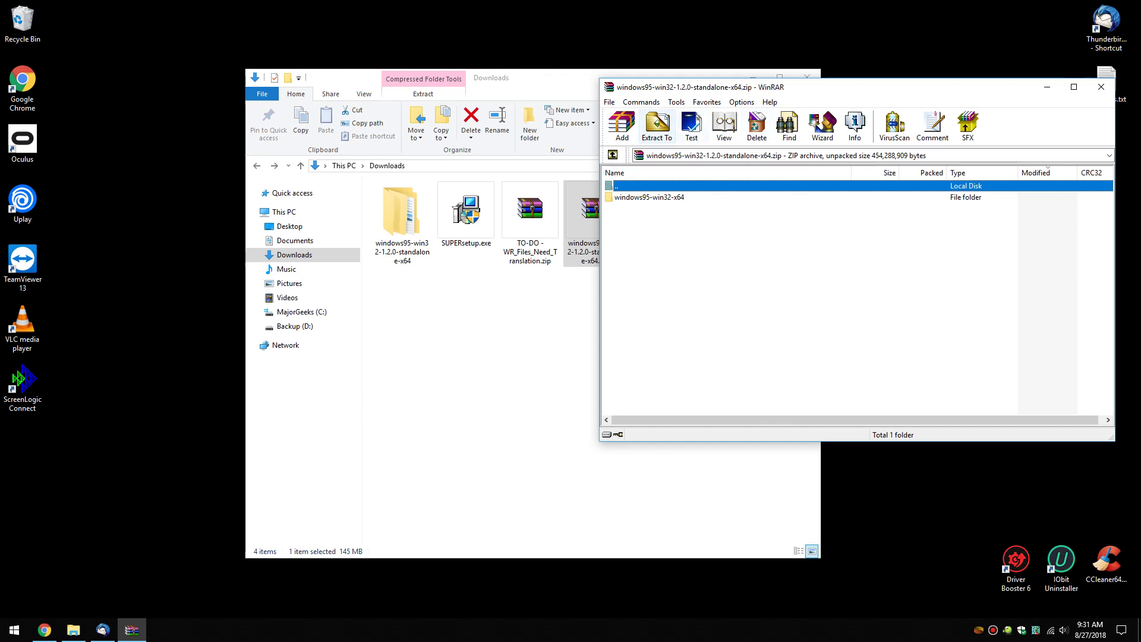
Step: Close WinRAR, browse into windows95-win32-x64, and launch windows95.exe
click(1101, 86)
double_click(402, 214)
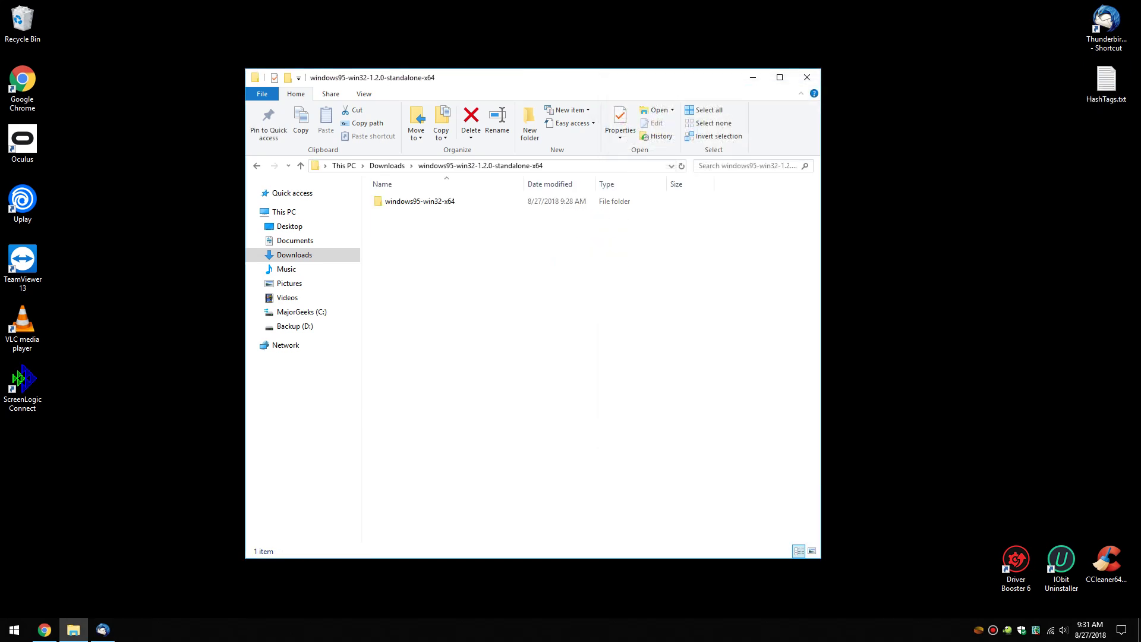
double_click(420, 200)
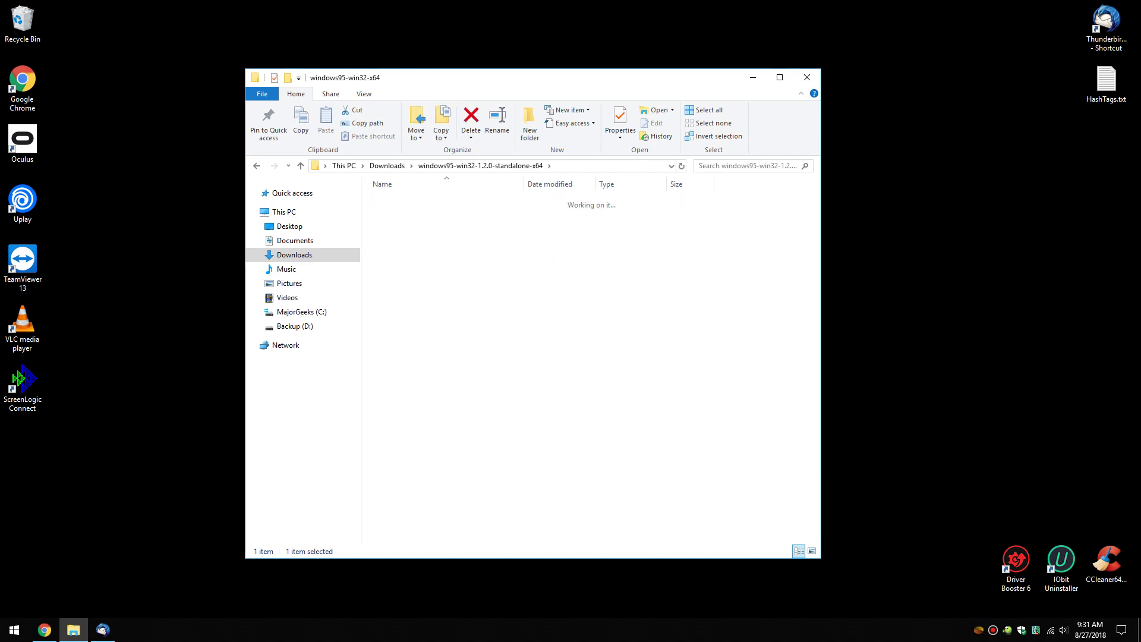
scroll(416, 413, down, 10)
click(408, 538)
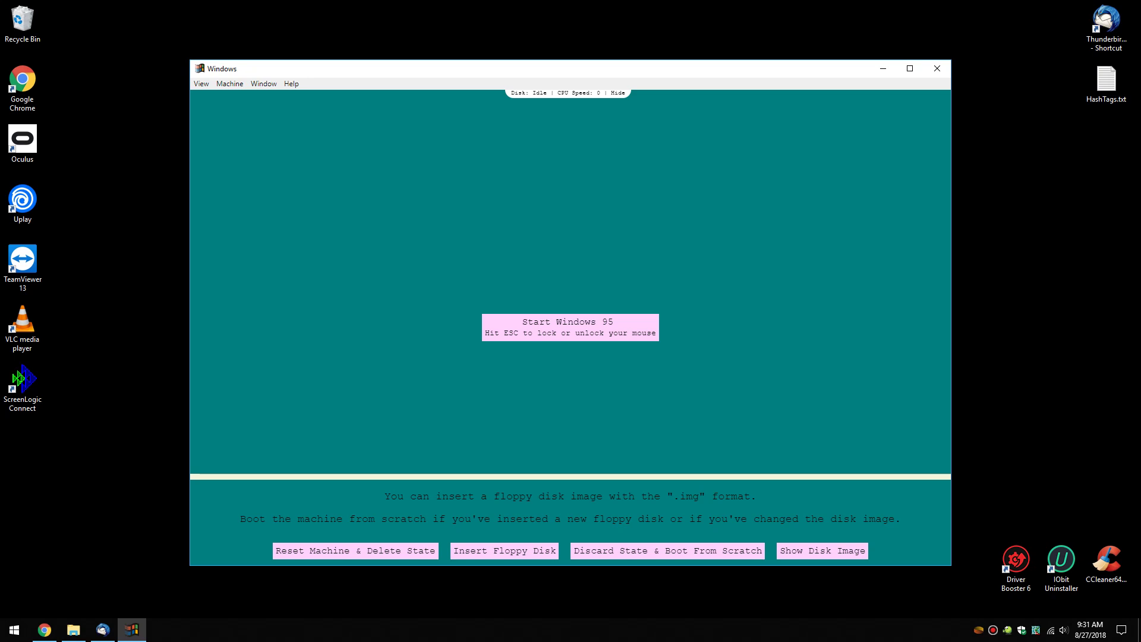
Step: Drag the emulator window slightly up and to the right
drag(533, 73, 545, 66)
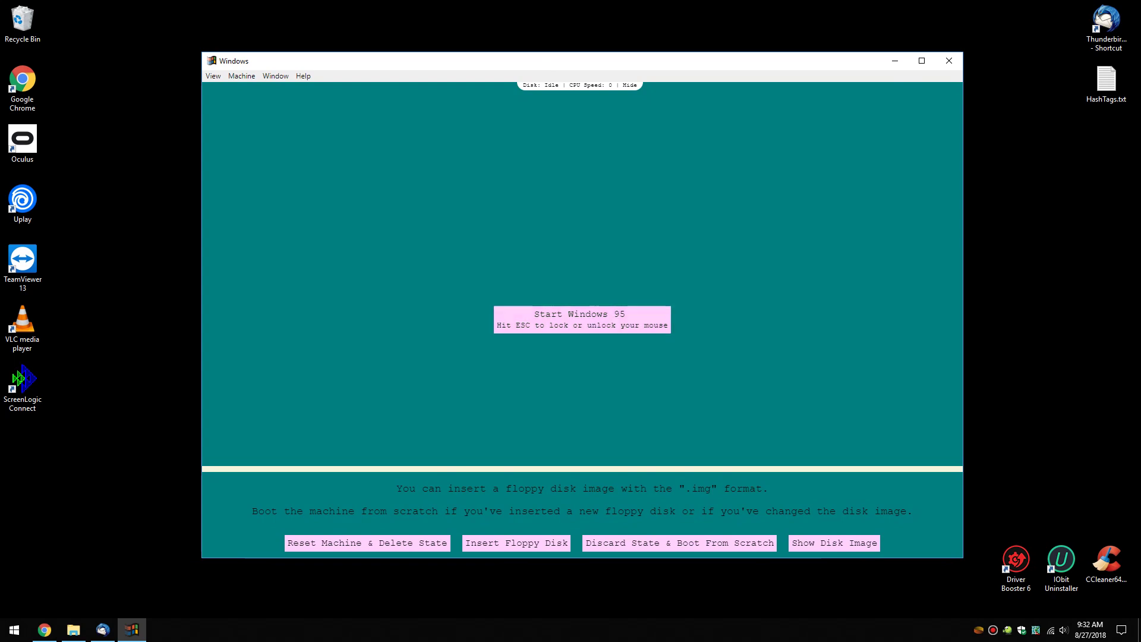
Step: Browse the emulator's Machine, Window, View and Help menus
key(alt+m)
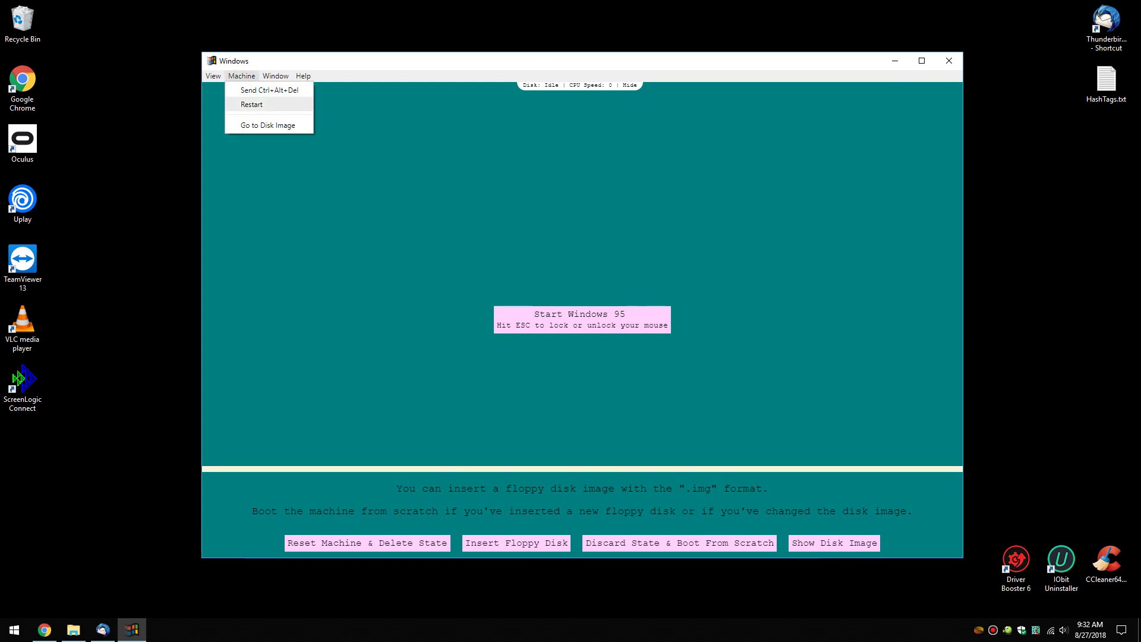
key(Right)
key(Left)
key(Left)
key(Right)
key(Right)
key(Right)
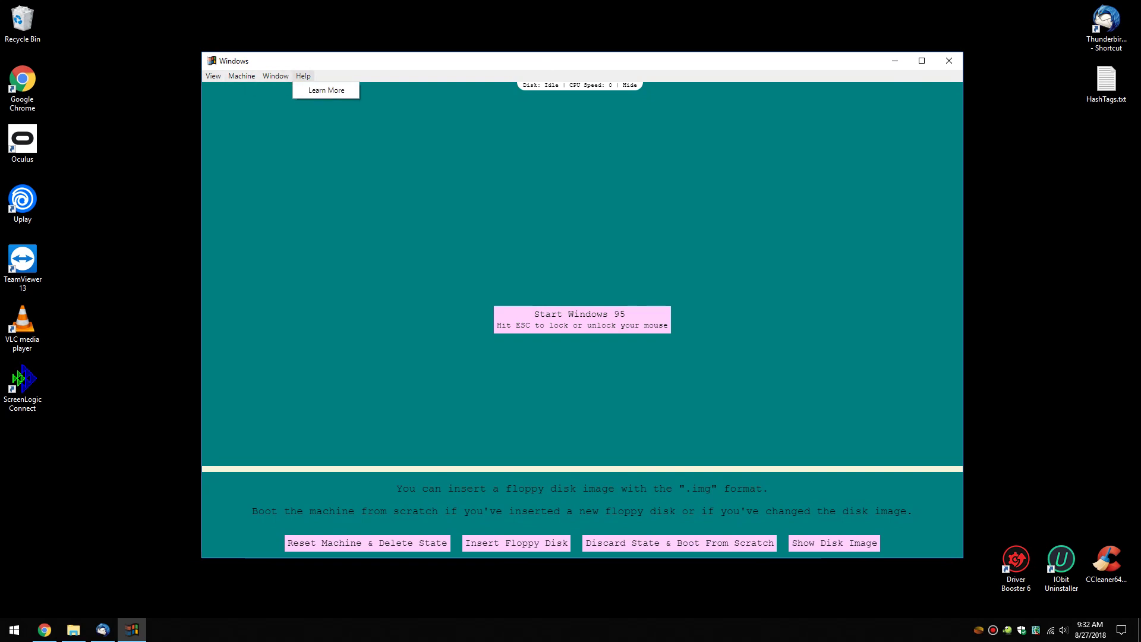
key(Right)
key(Right)
key(Right)
key(Left)
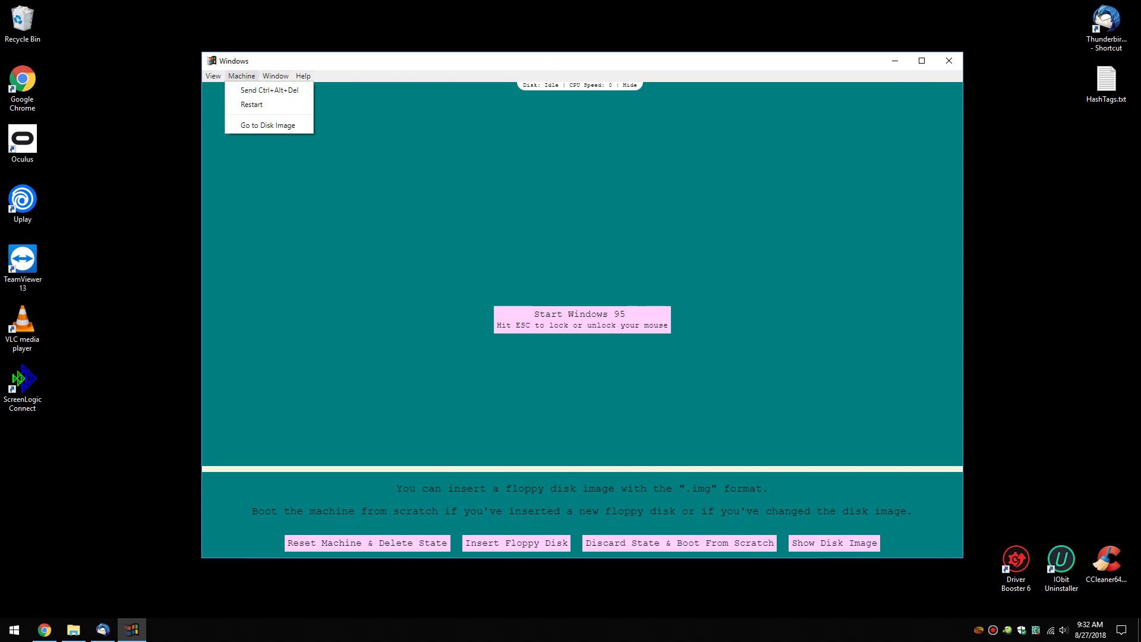
Step: Choose Discard State & Boot From Scratch on the start screen
key(Escape)
key(Tab)
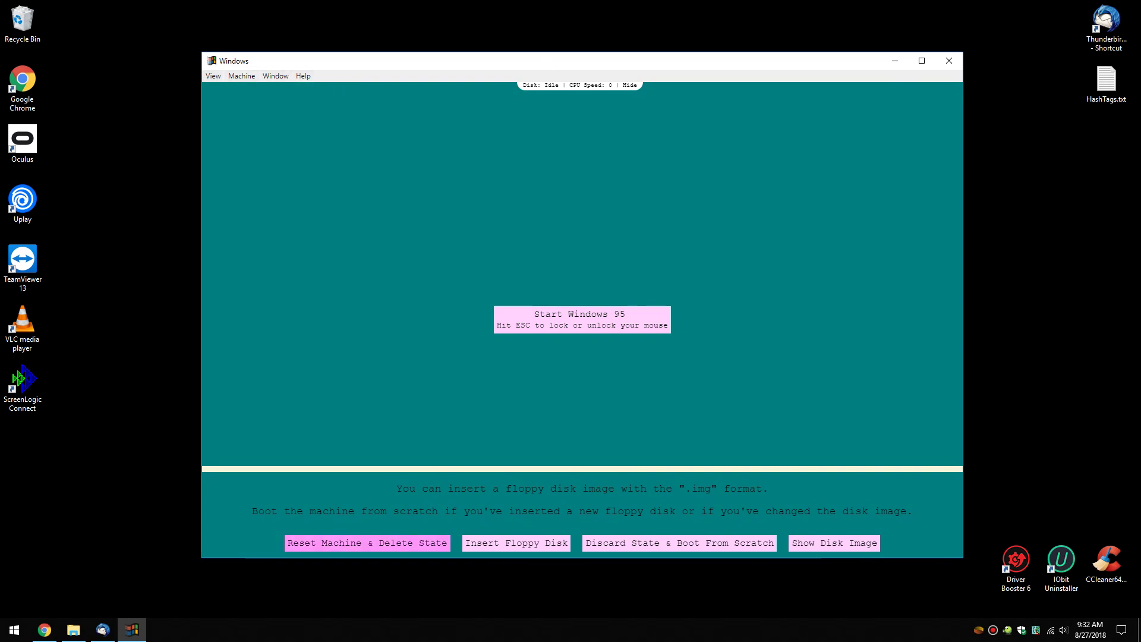
key(shift+Tab)
key(shift+Tab)
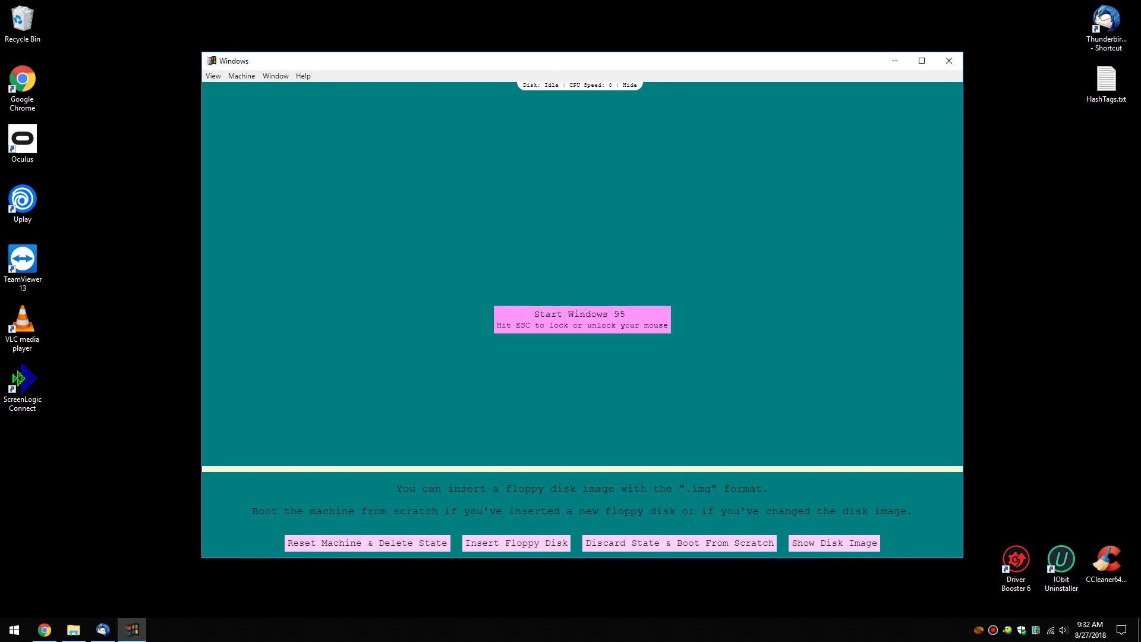
key(Tab)
key(Tab)
key(shift+Tab)
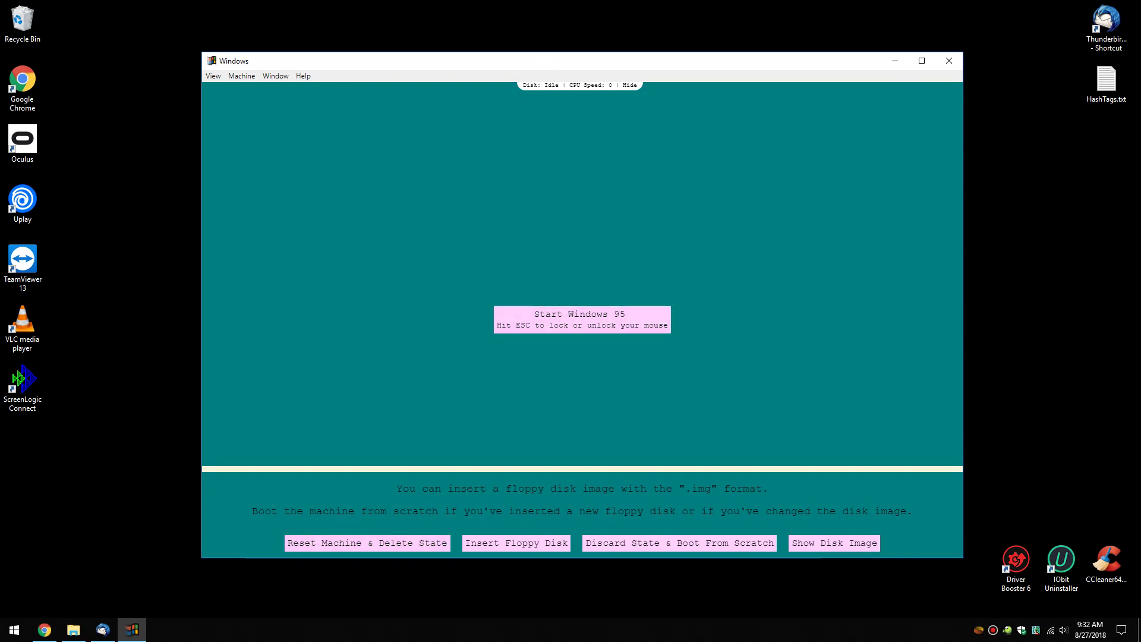
key(Tab)
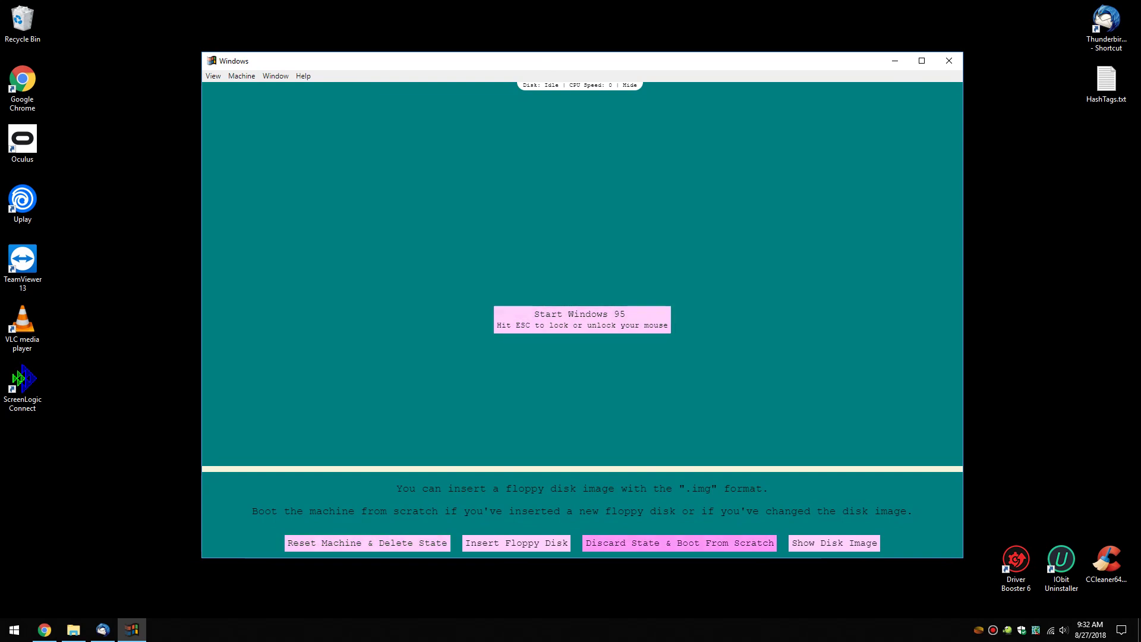
key(Return)
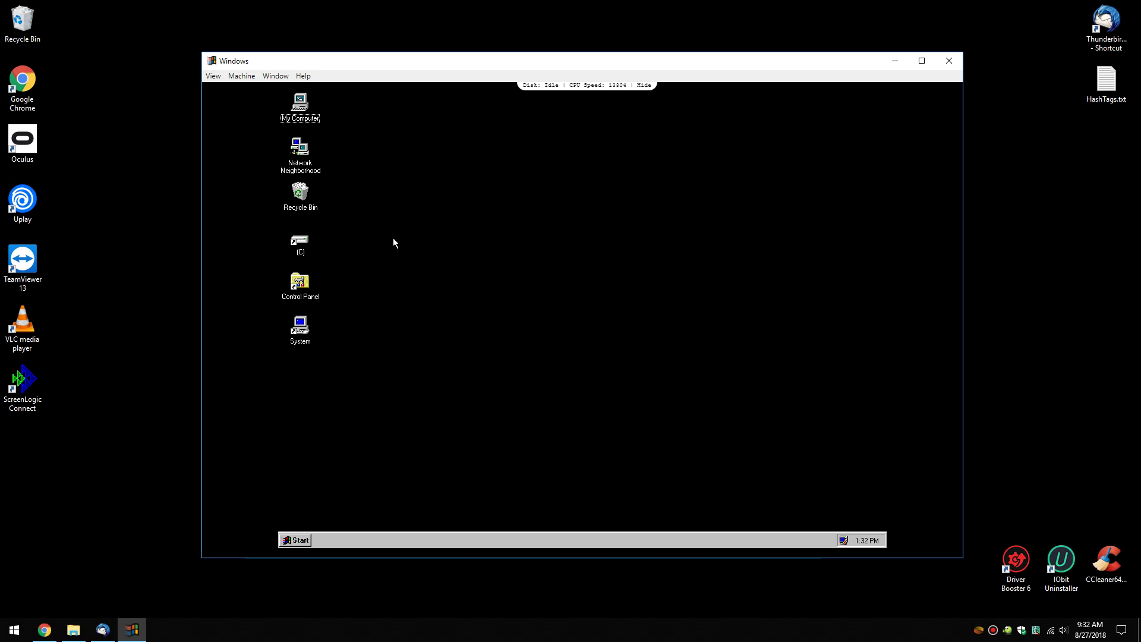
Step: Switch the emulator to full screen with View > Toggle Full Screen
key(super)
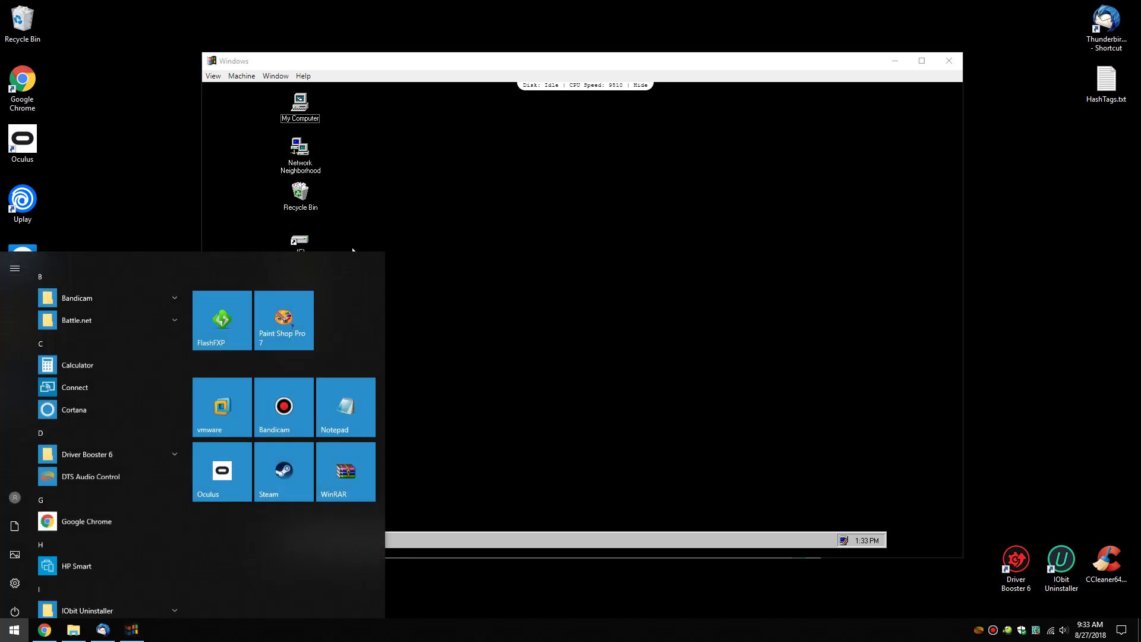
click(278, 92)
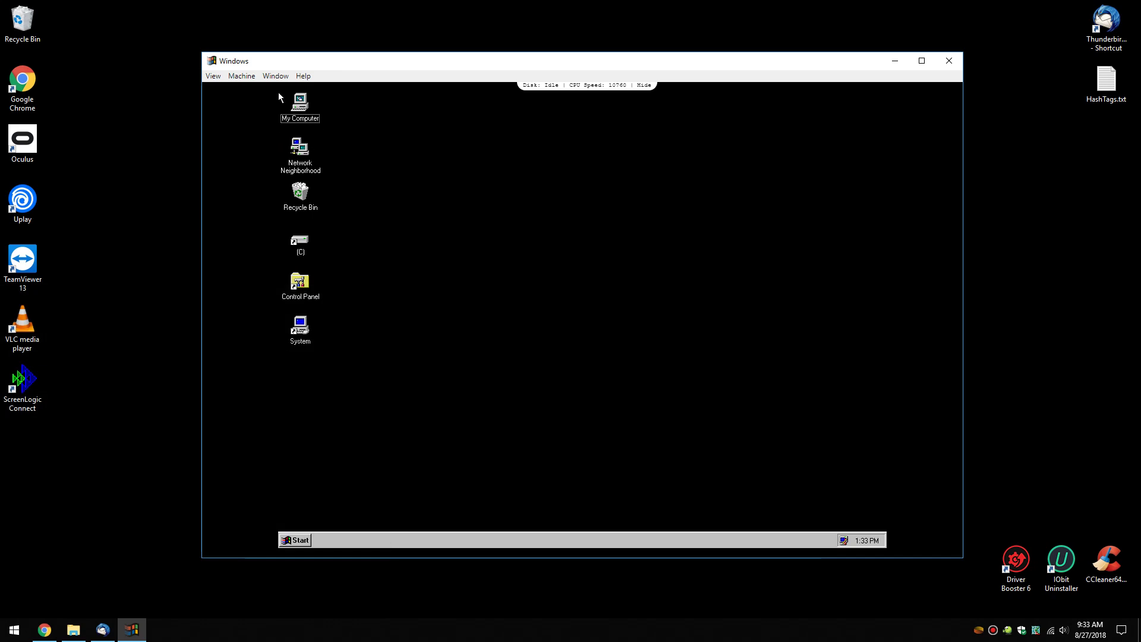
key(alt+v)
key(Right)
key(Left)
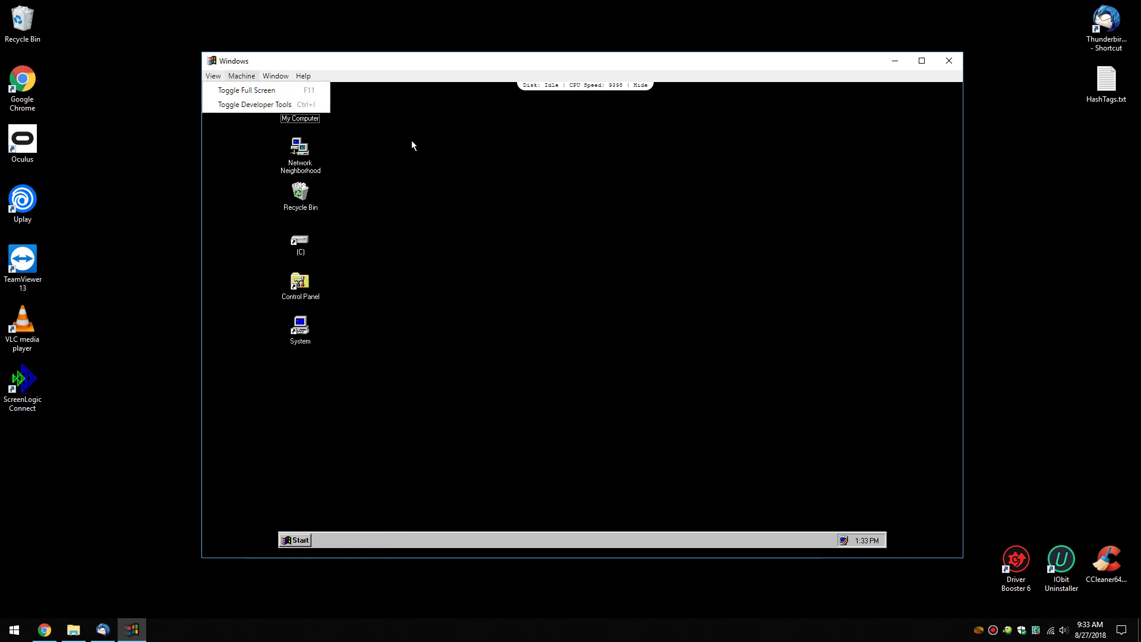
key(Down)
key(Return)
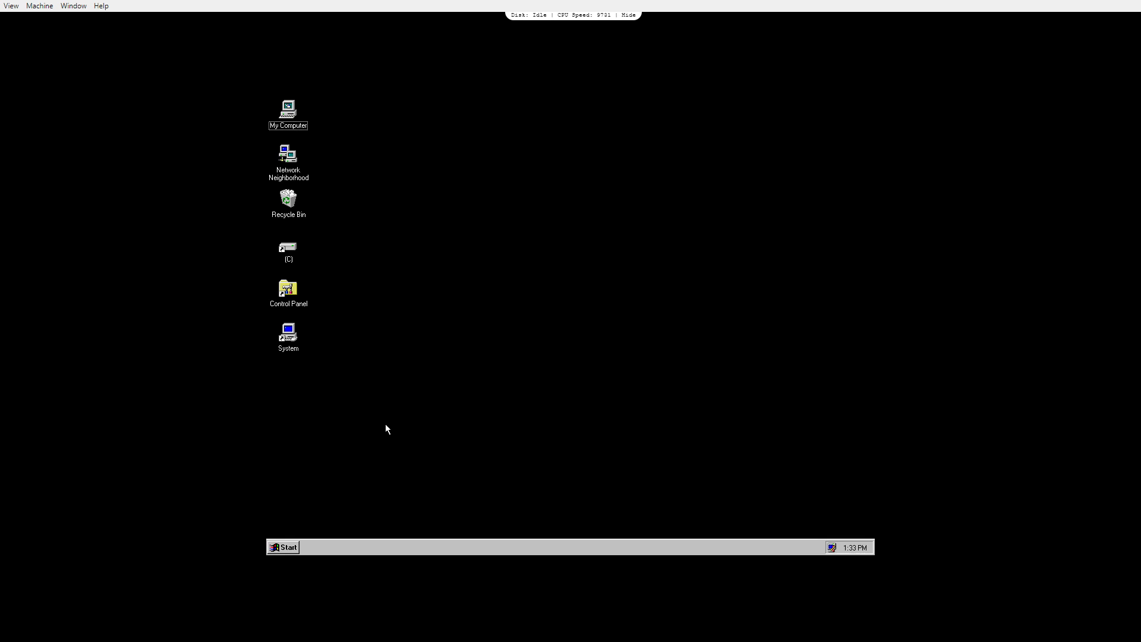
Step: Restart the emulated PC with Machine > Restart
key(super)
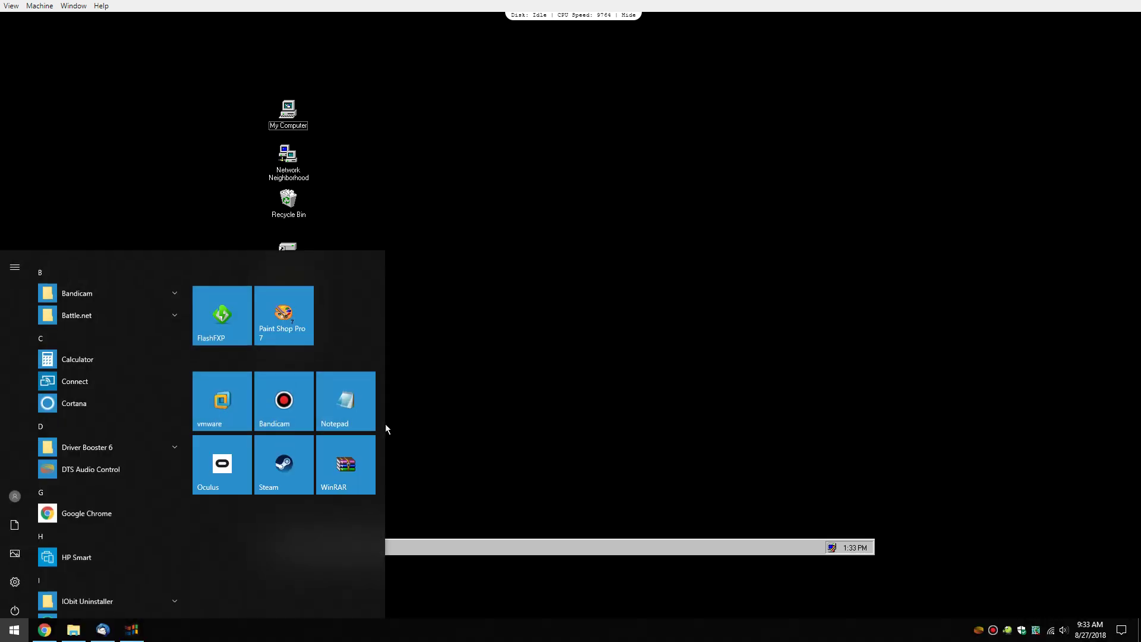
key(super)
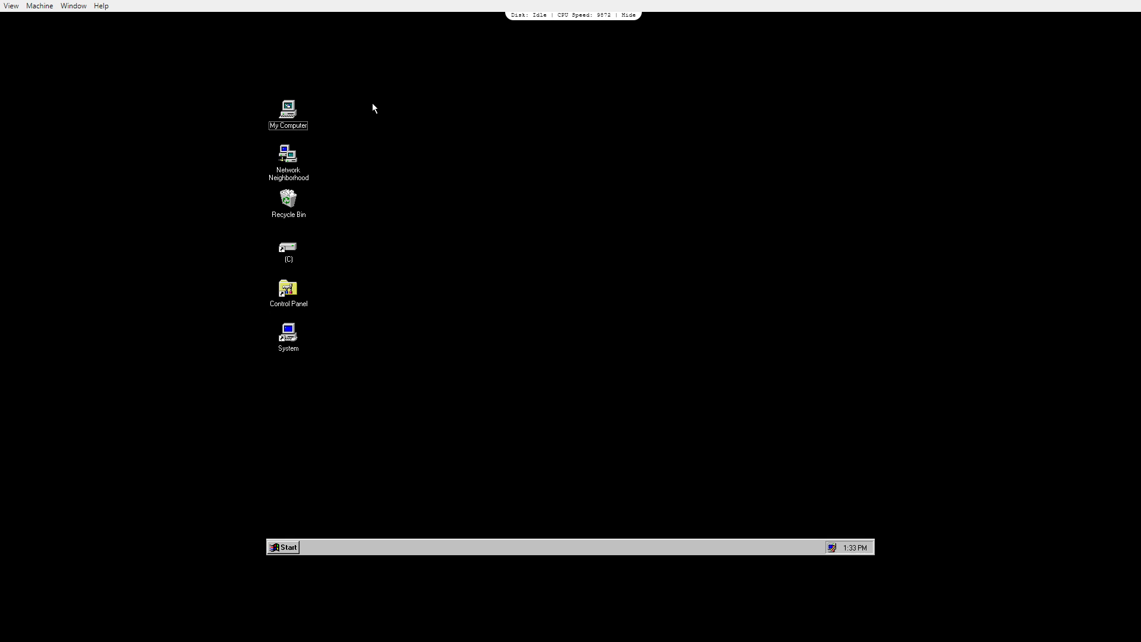
key(alt+v)
key(Right)
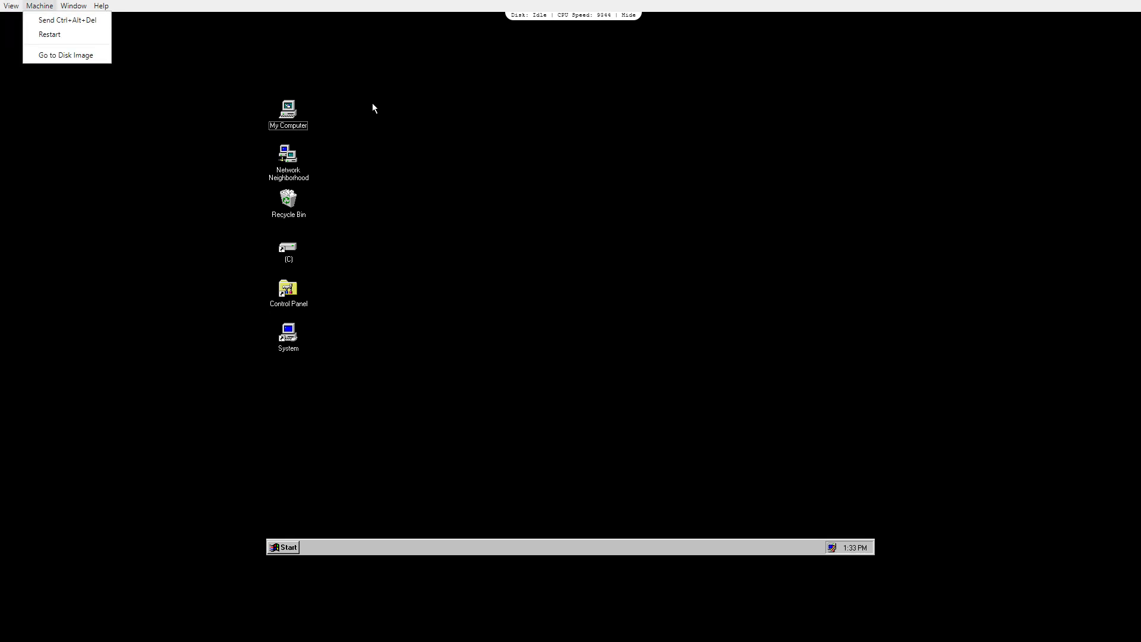
key(Down)
key(Down)
key(Return)
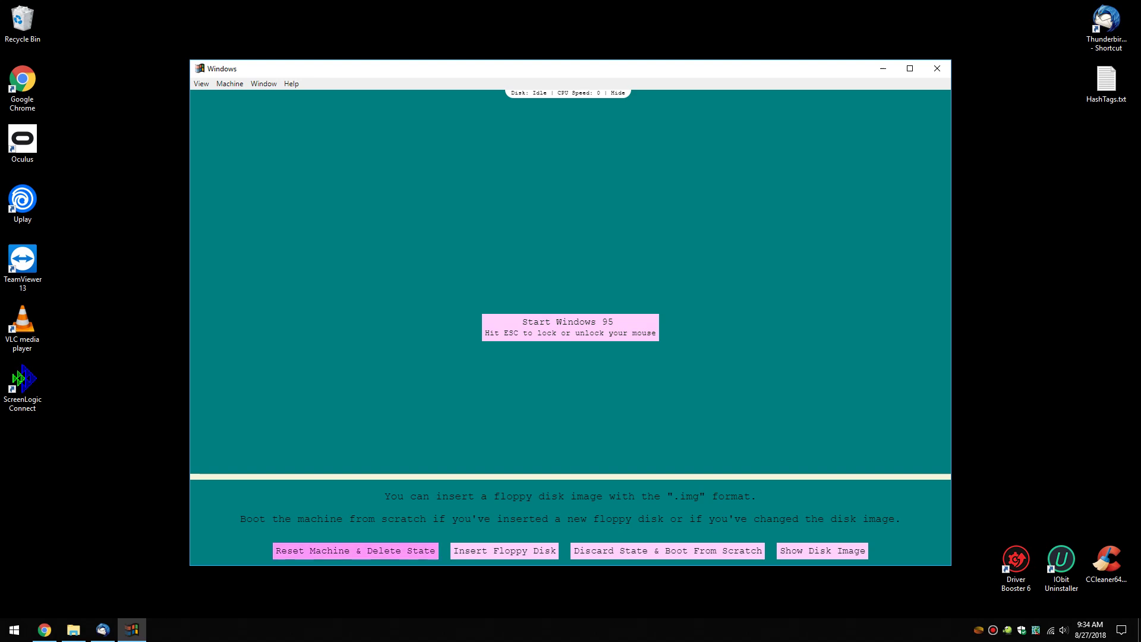
Step: Resume Windows 95 from saved state and add MajorGeeks below 'Have fun!' in Hi there.txt
click(570, 327)
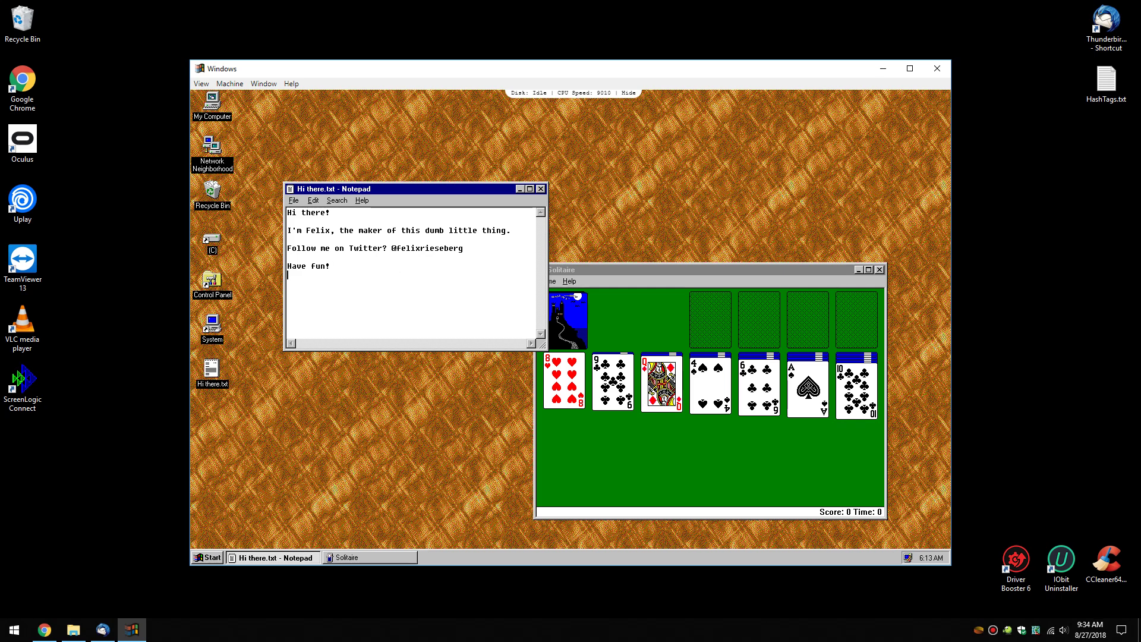
text(MajorGeeks)
Step: Close Notepad without saving and select Hi there.txt on the desktop
click(541, 189)
click(573, 355)
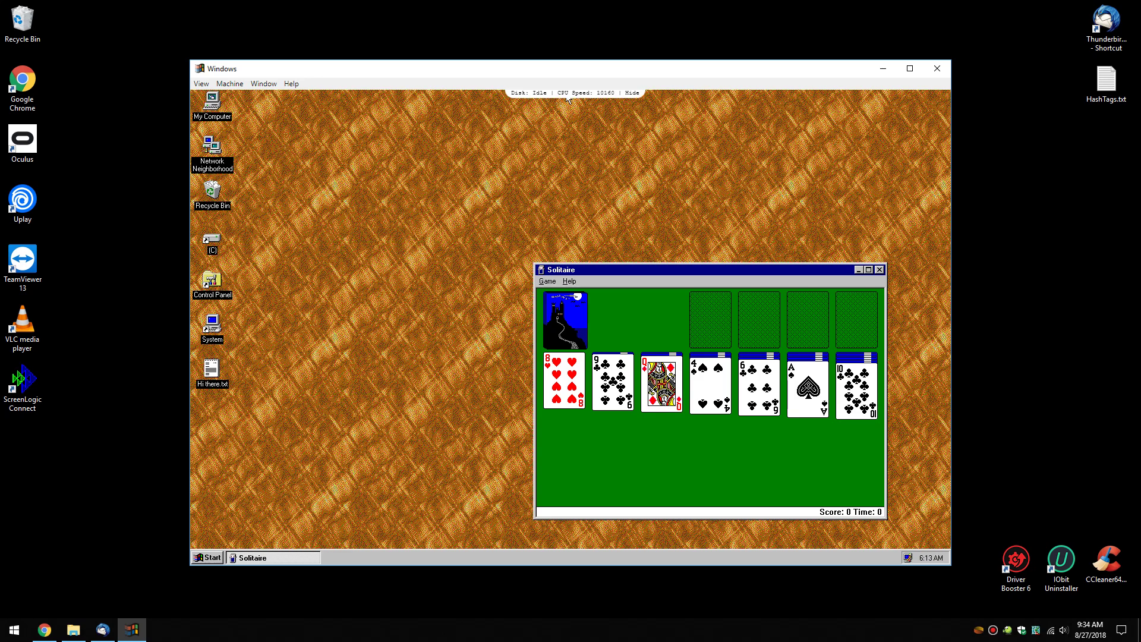
click(632, 98)
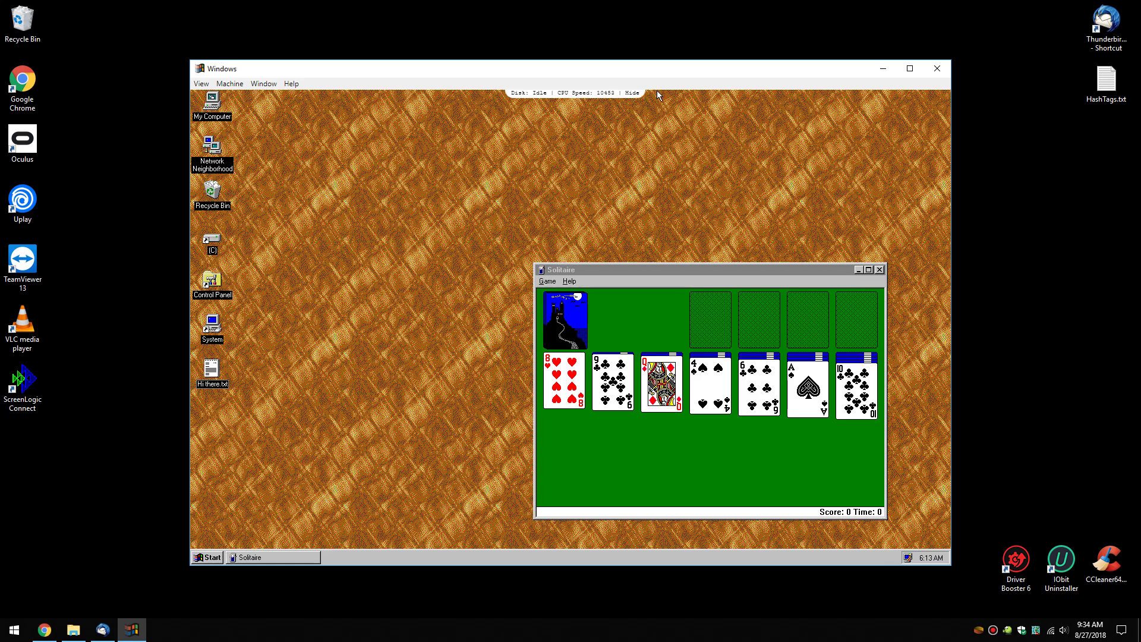
Step: Bring Solitaire to the front and move its window up and left
click(699, 275)
drag(700, 276, 624, 212)
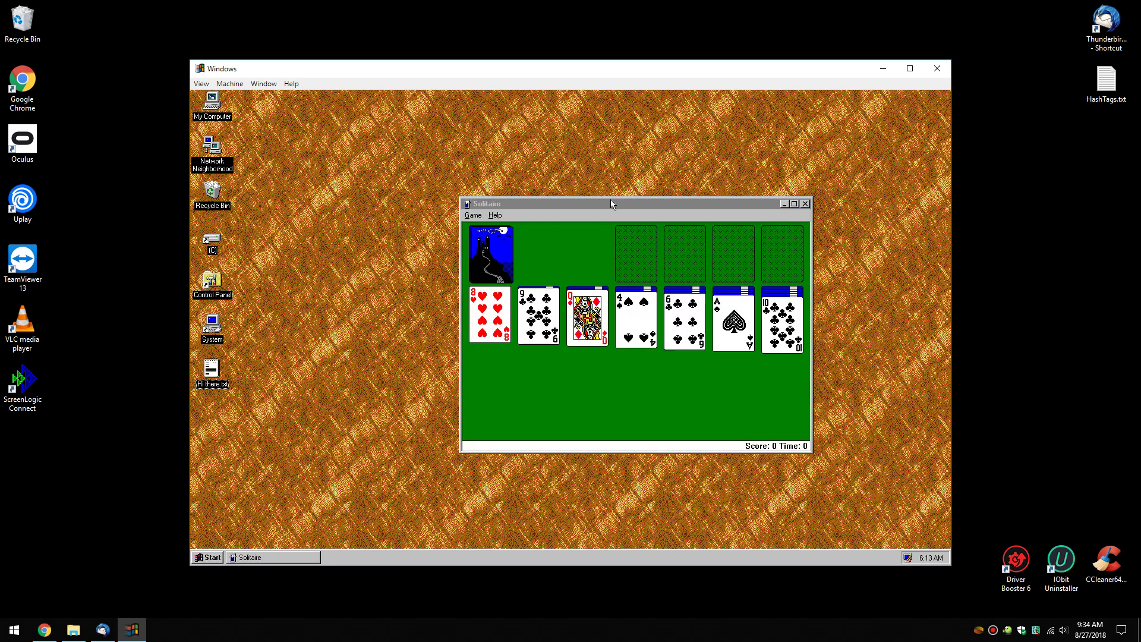
drag(612, 204, 581, 188)
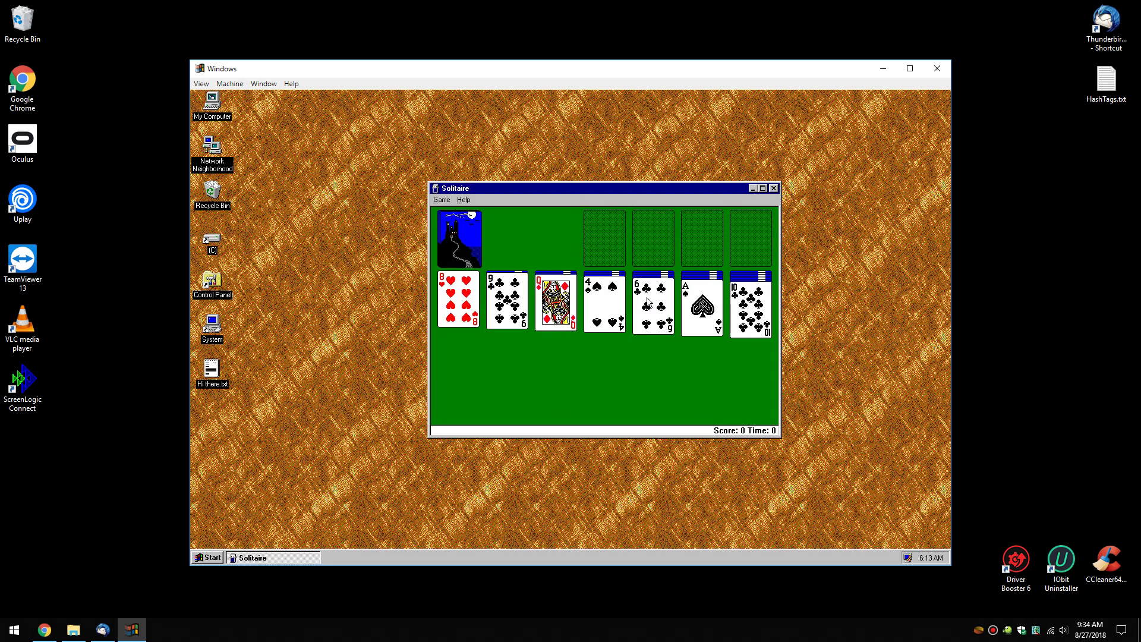
Step: Play the ace of spades up, 8 of hearts onto 9 of clubs, flip a card, then close Solitaire
double_click(693, 314)
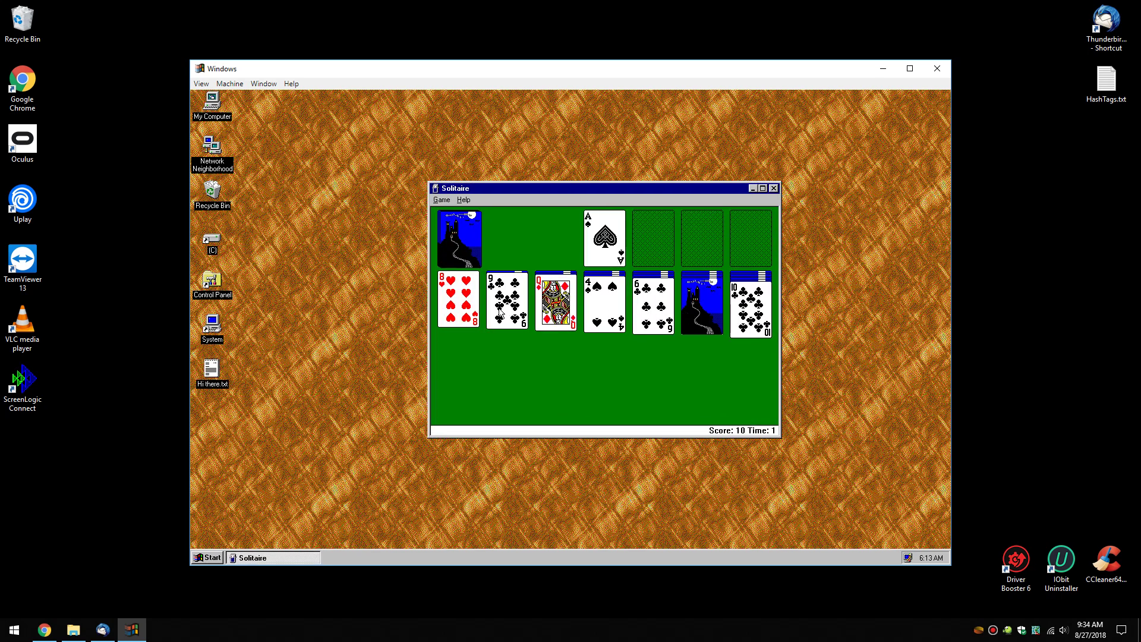
drag(461, 295, 510, 306)
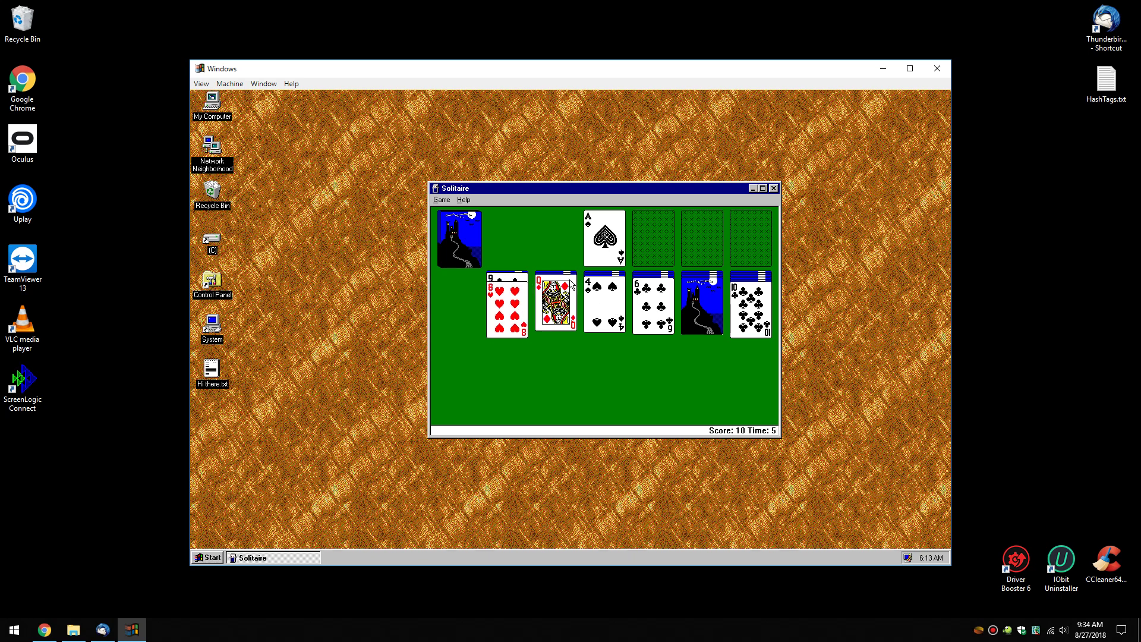
click(699, 305)
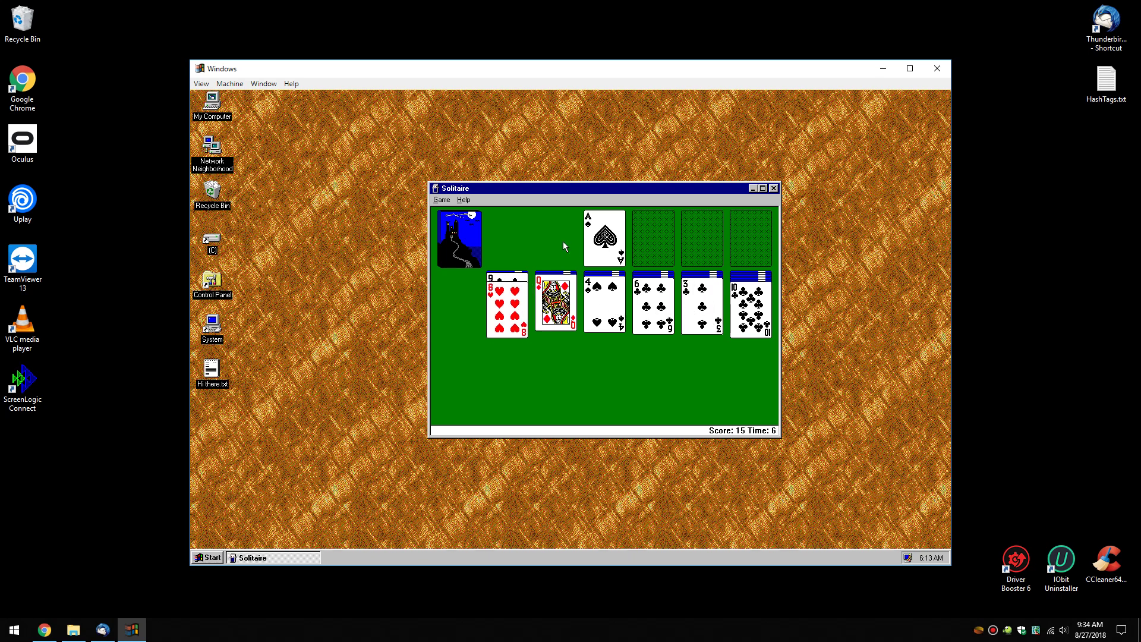
click(773, 189)
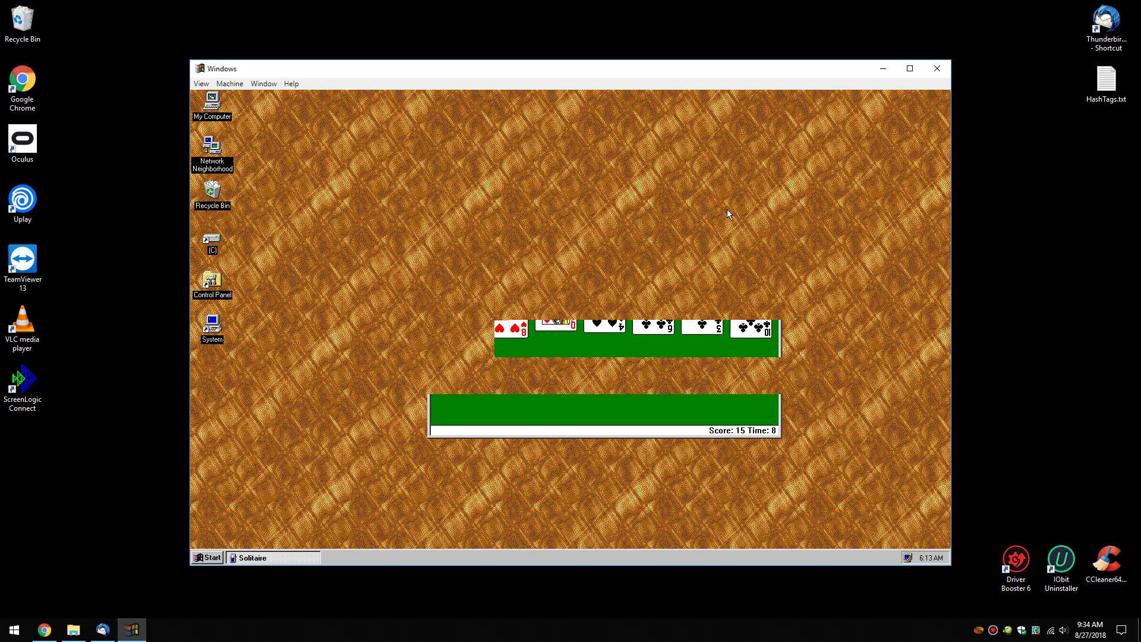
click(206, 556)
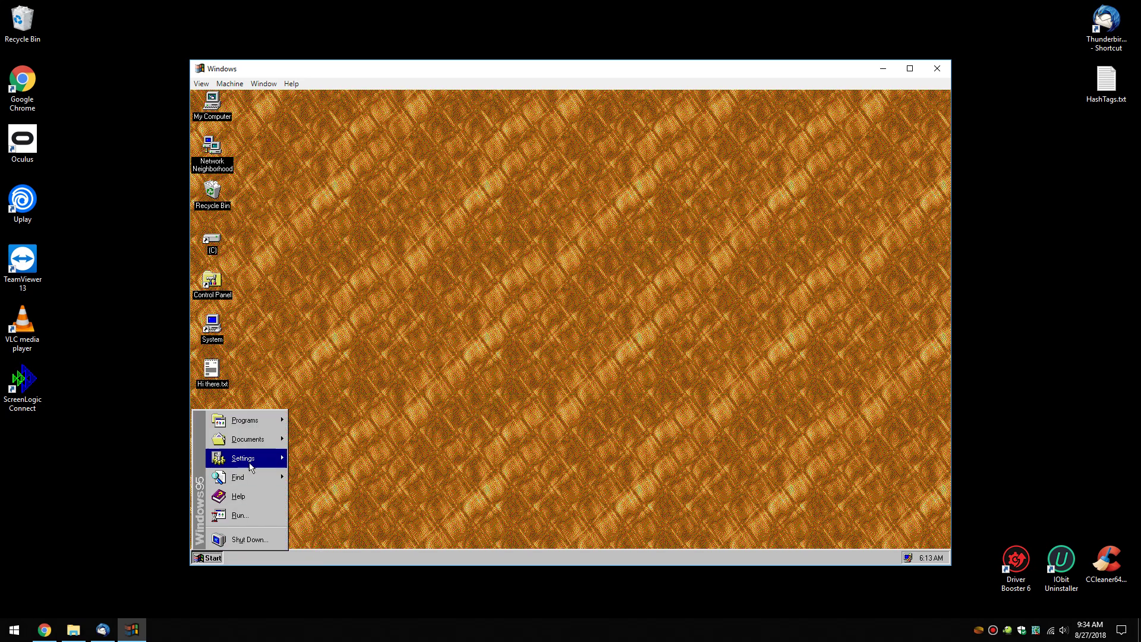
mouse_move(272, 421)
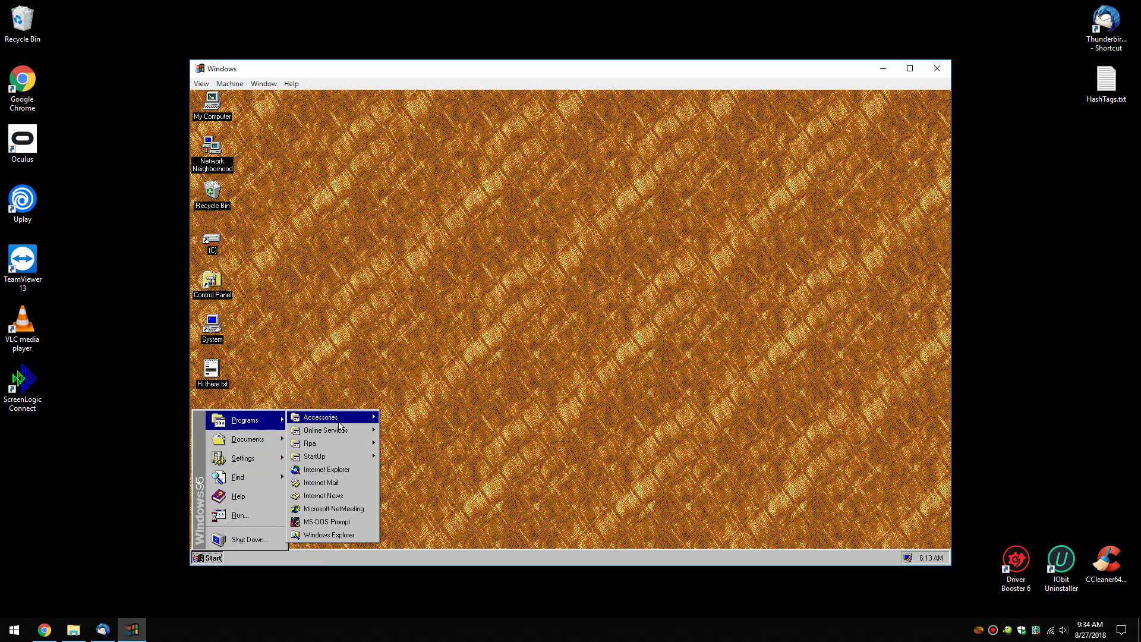
click(345, 467)
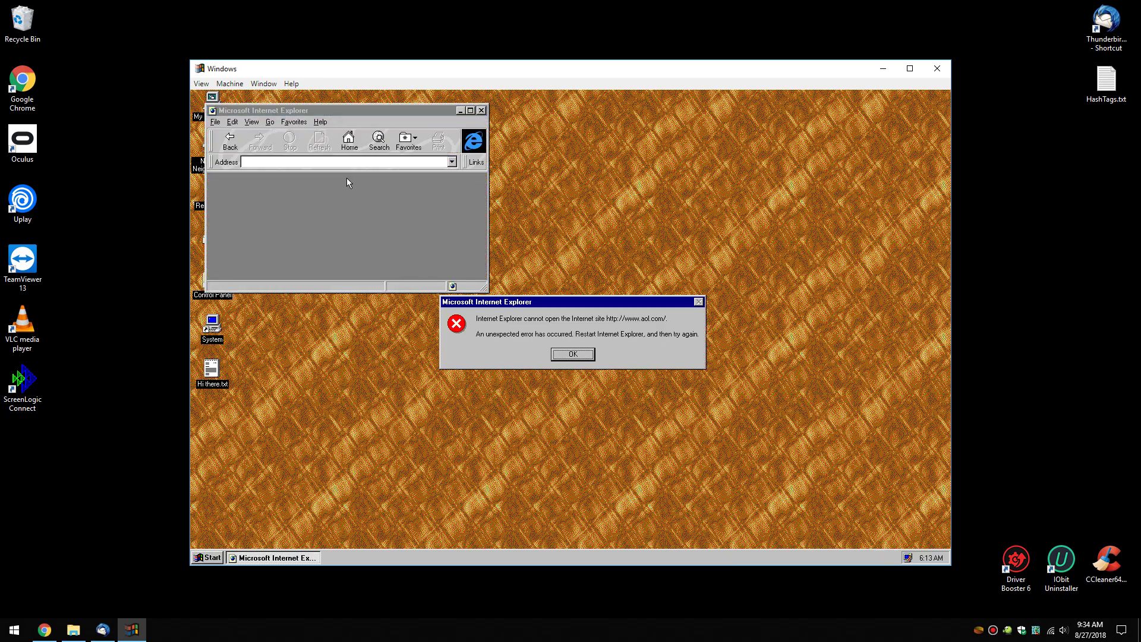
click(580, 356)
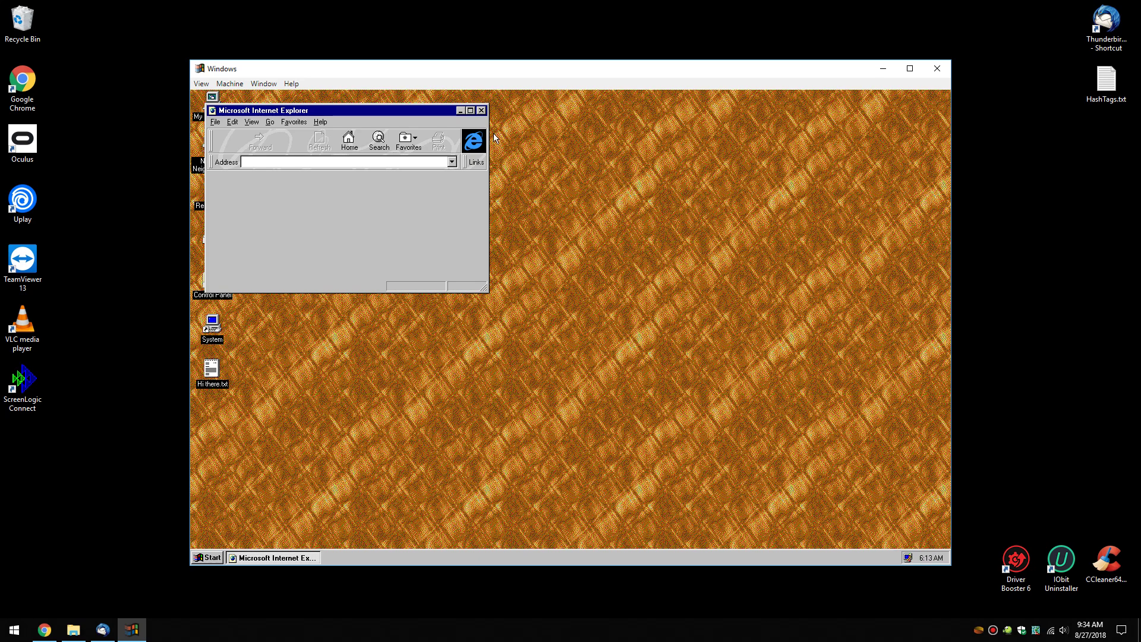
click(481, 110)
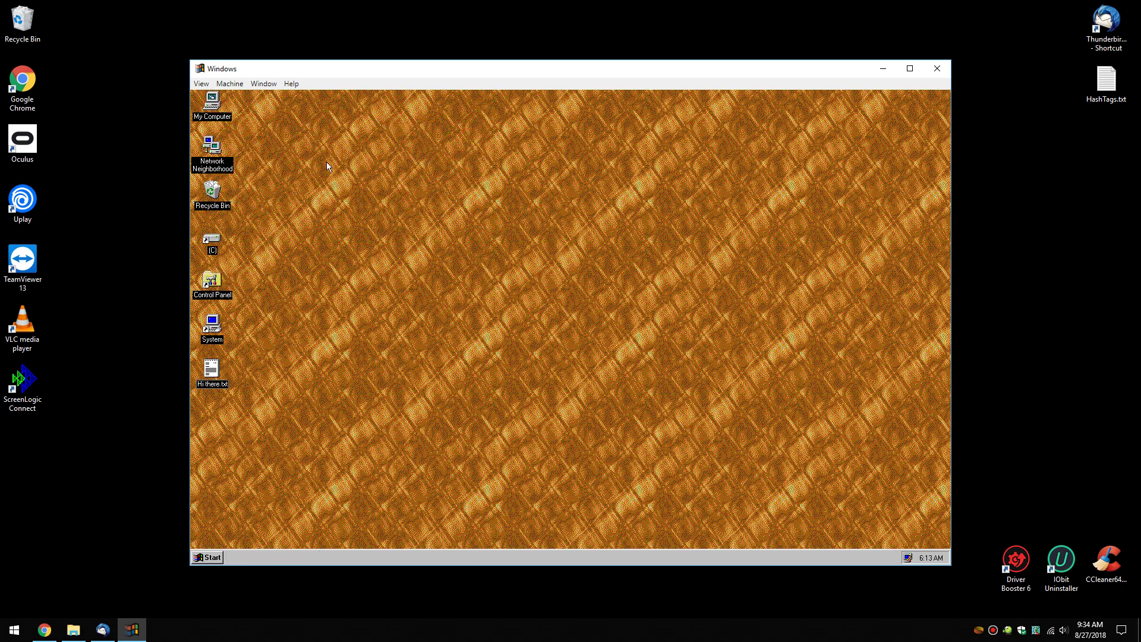
click(215, 153)
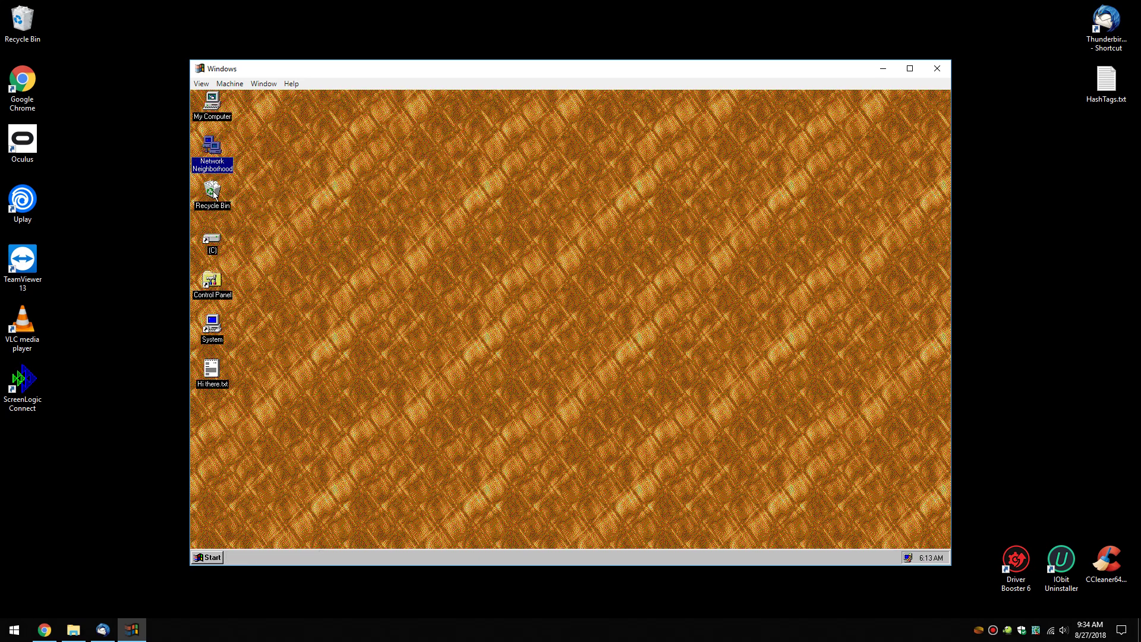
double_click(219, 118)
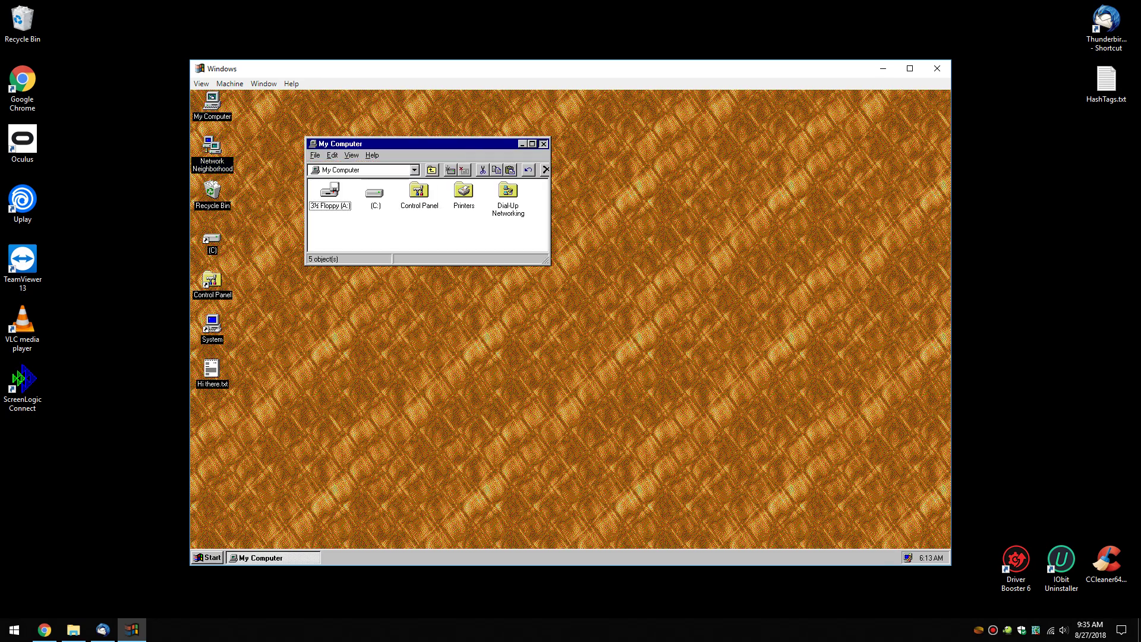
click(542, 143)
double_click(227, 290)
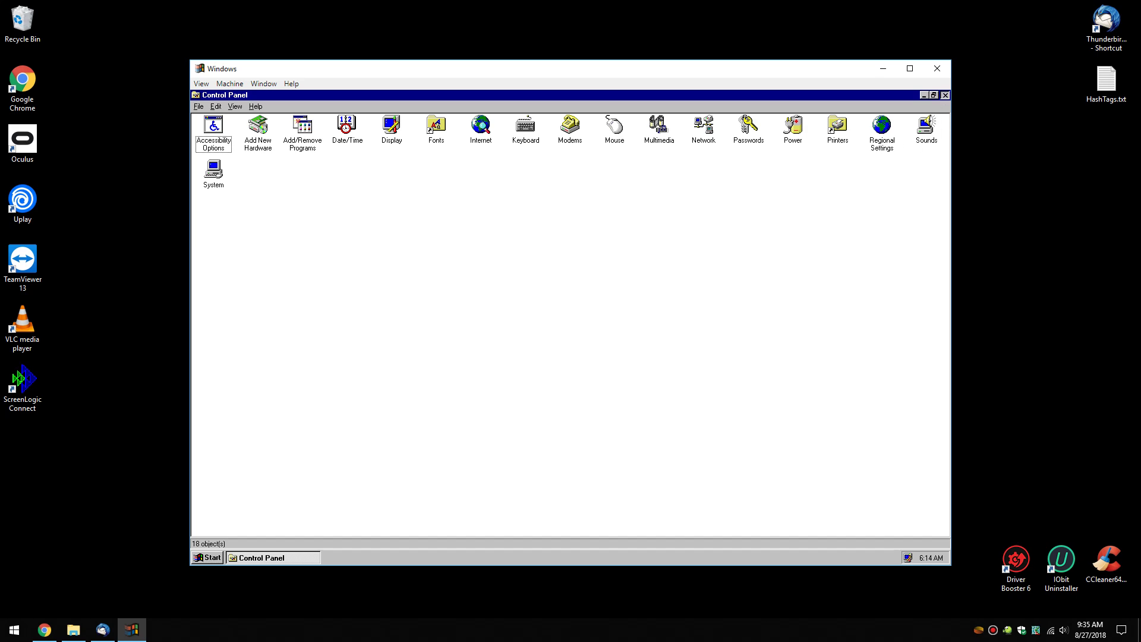
click(945, 95)
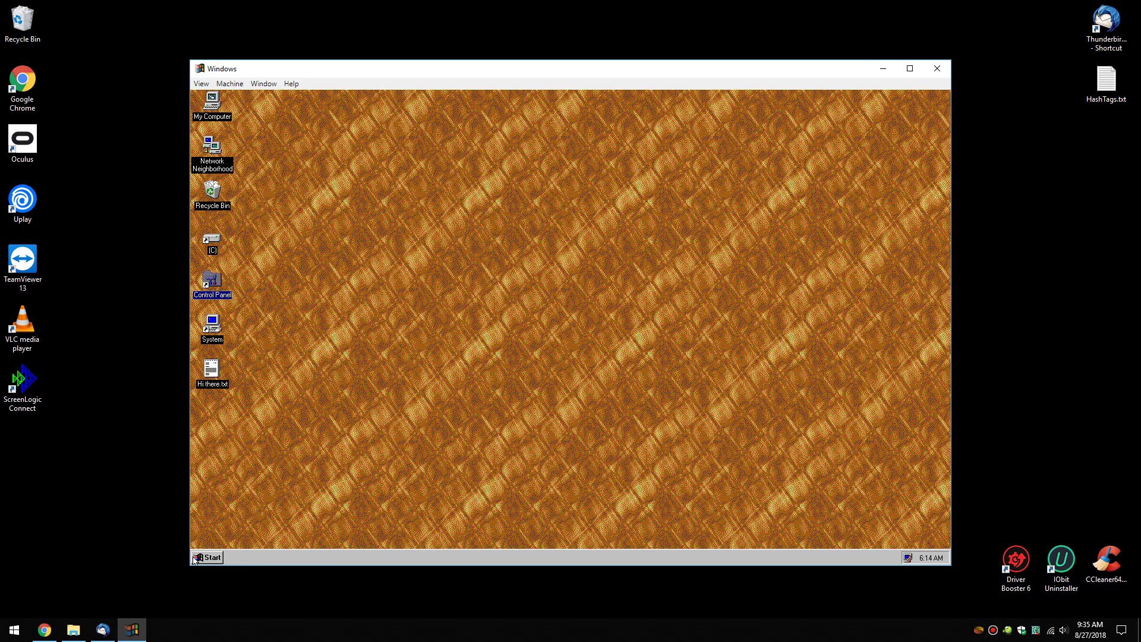
click(194, 560)
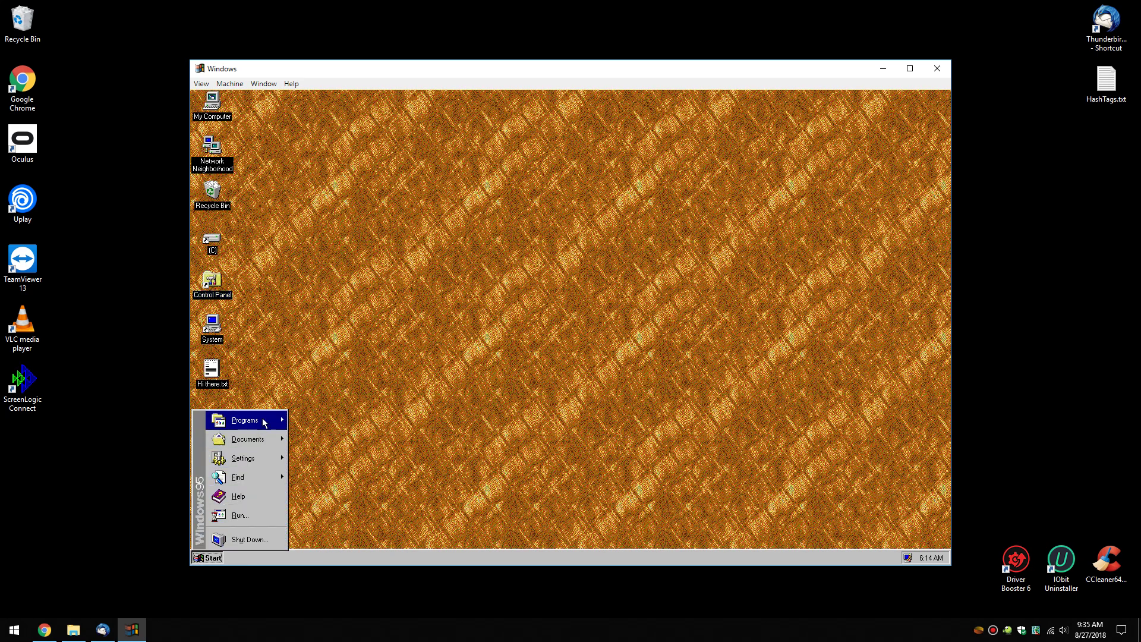
mouse_move(265, 422)
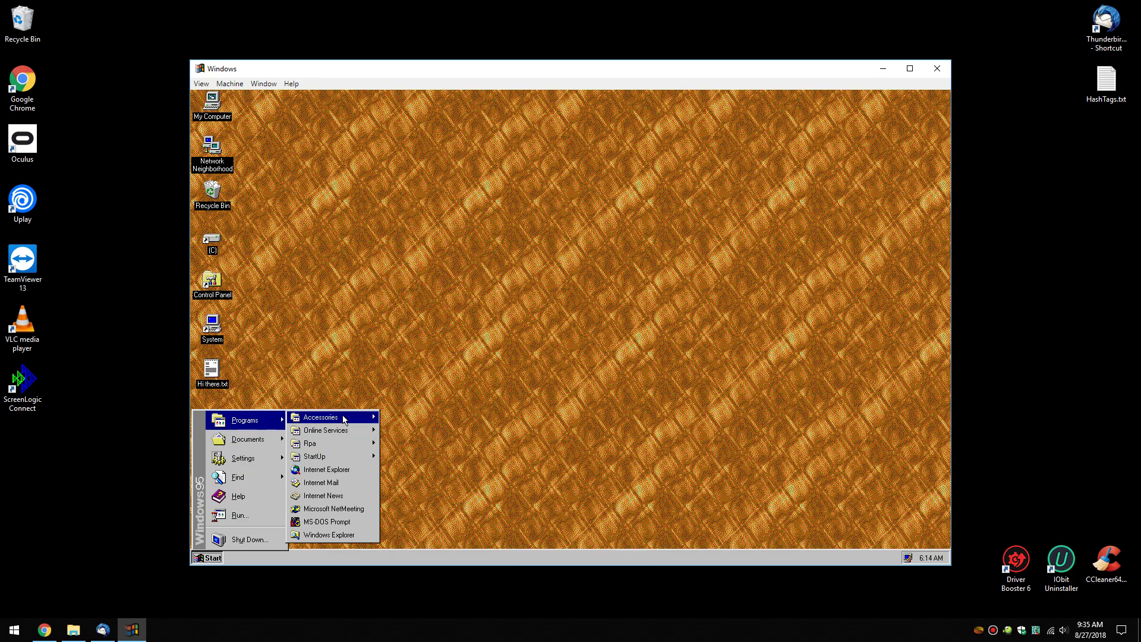
mouse_move(345, 420)
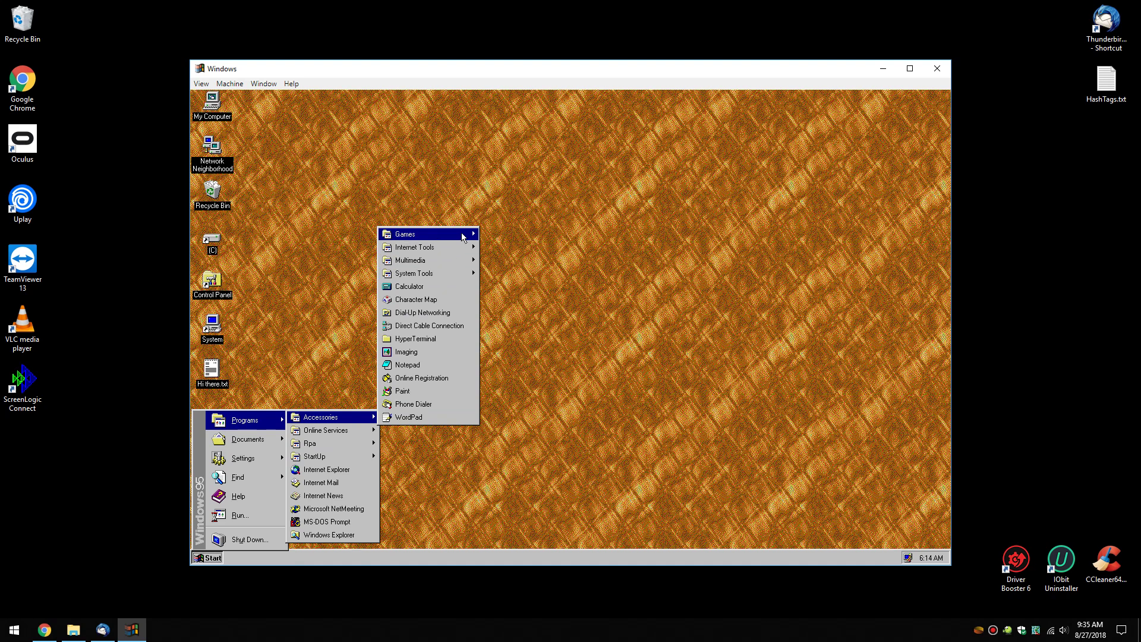
mouse_move(463, 236)
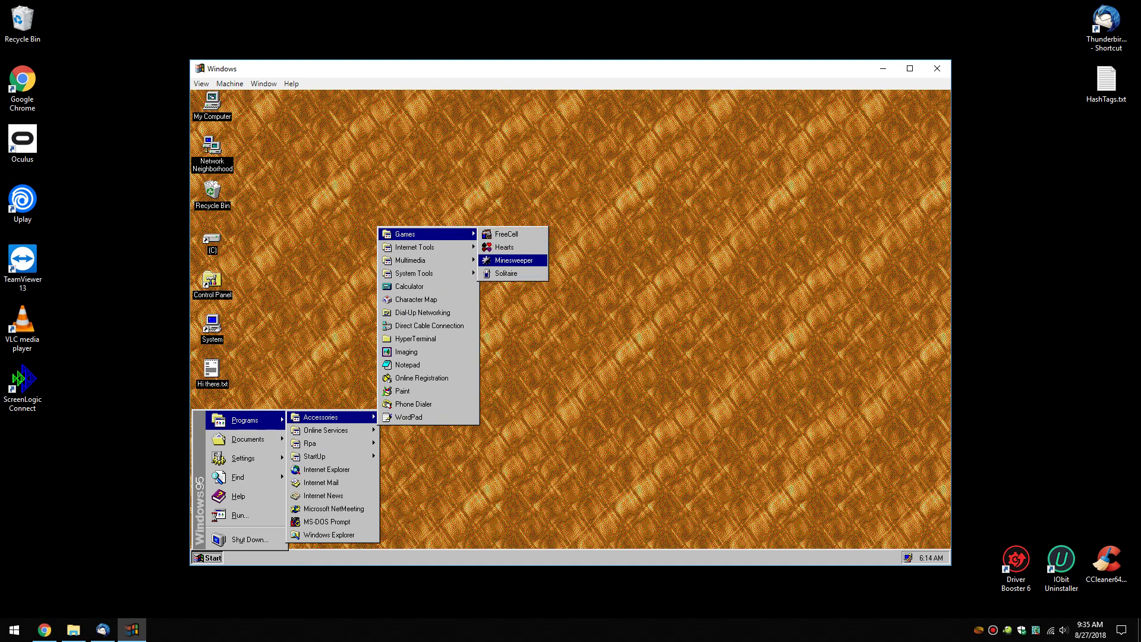
mouse_move(439, 252)
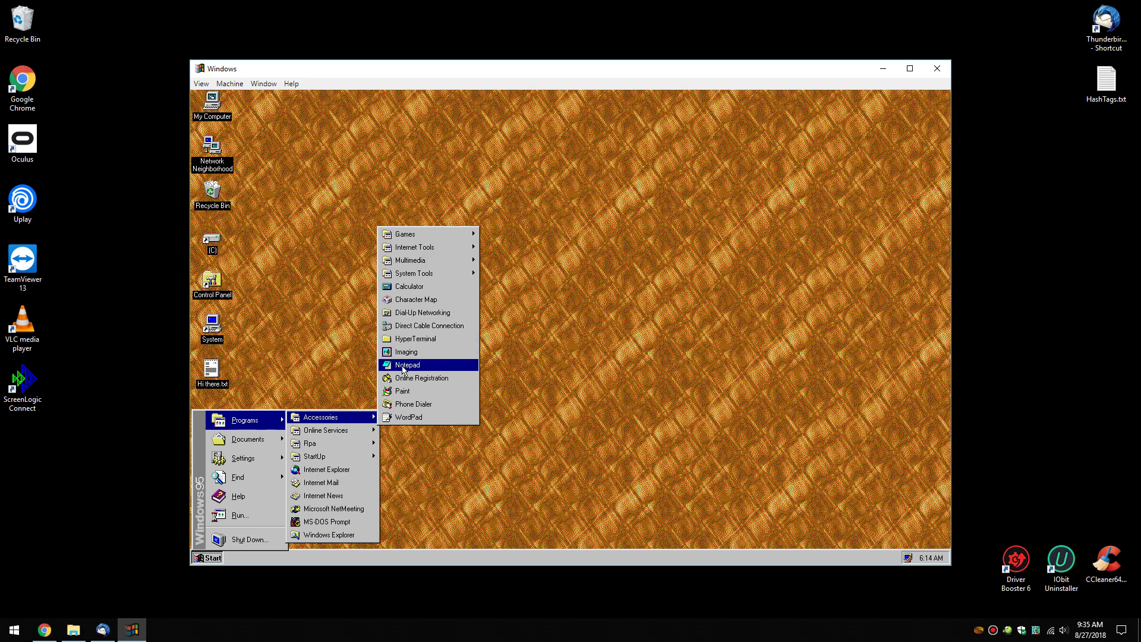
click(423, 397)
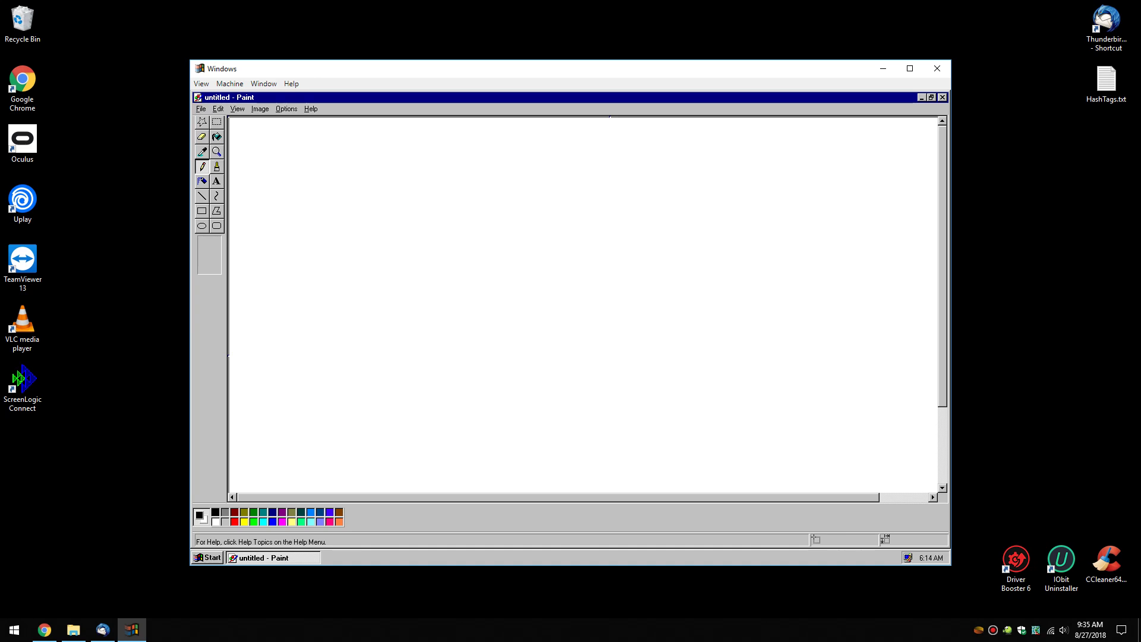
click(943, 98)
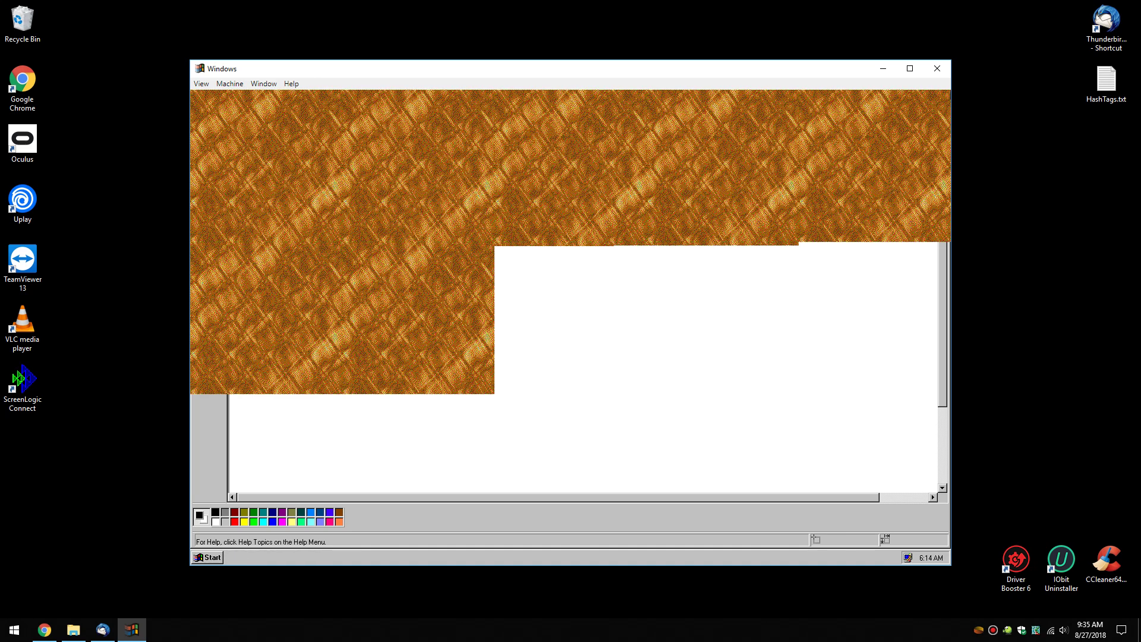
Step: Run Setup CompuServe 3.0 from Online Services, cancel the missing CSSETUP.EXE shortcut, and reopen Programs
click(214, 558)
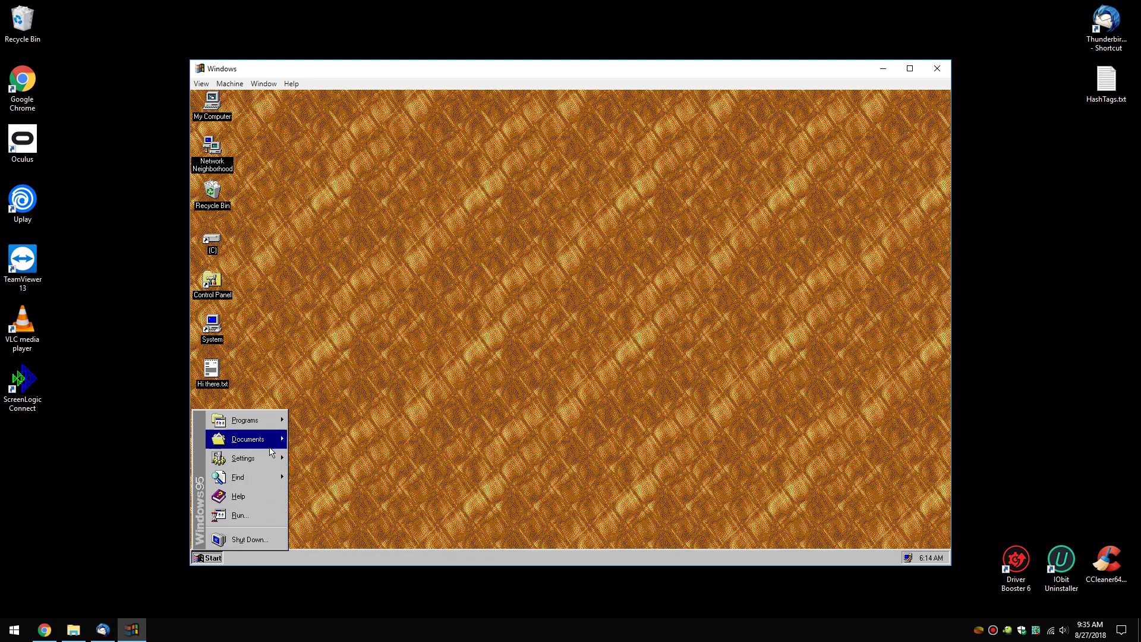
mouse_move(276, 446)
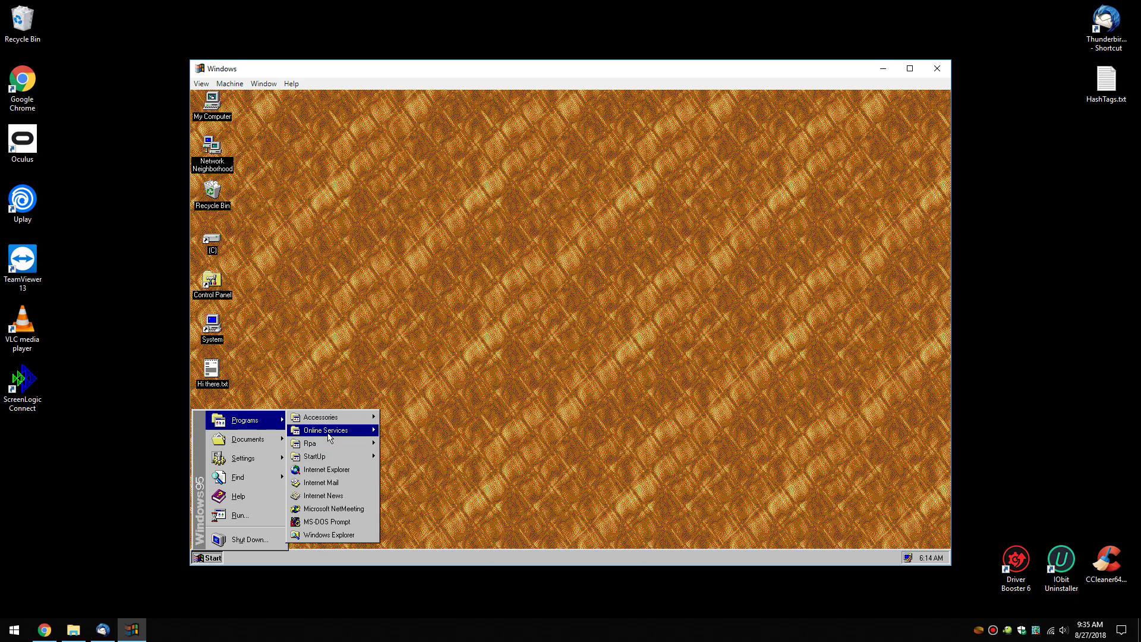
mouse_move(328, 437)
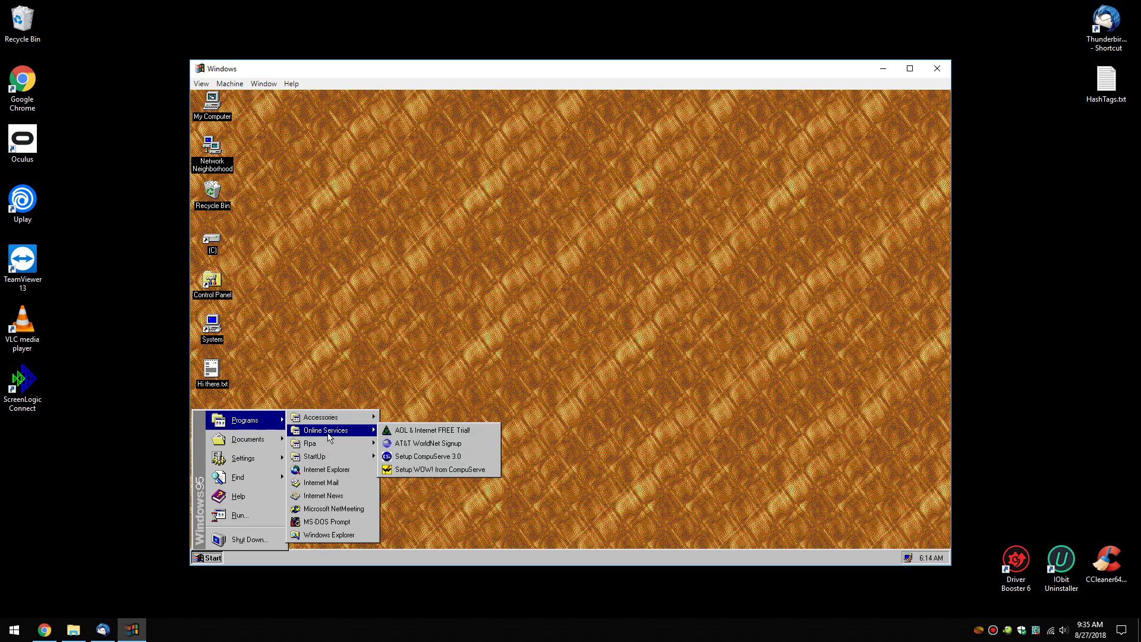
click(410, 457)
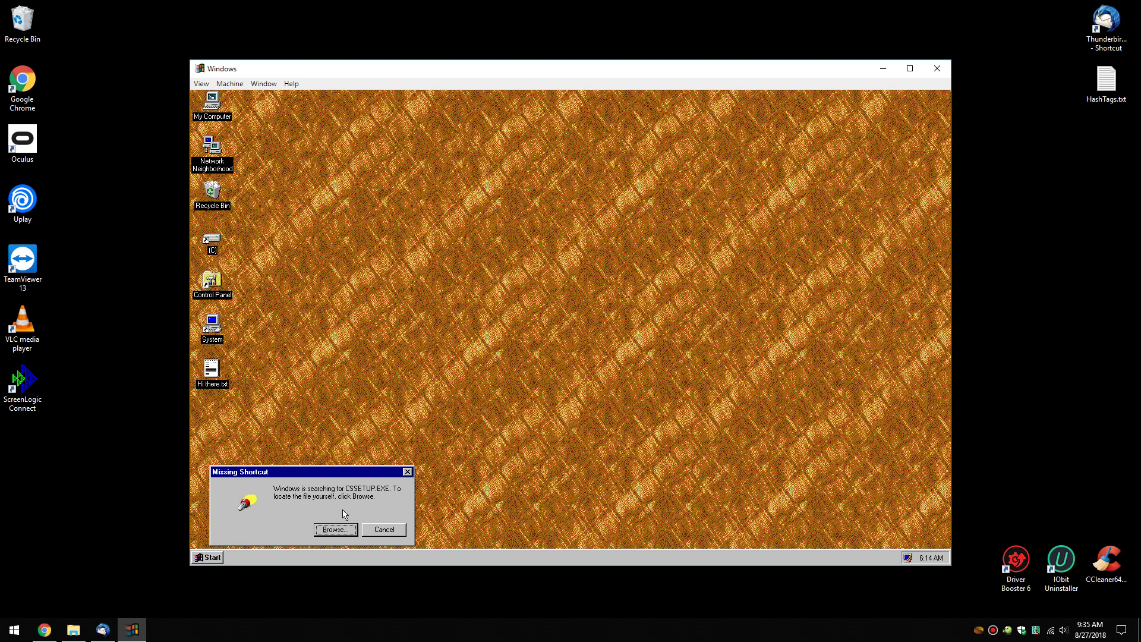
click(373, 531)
click(205, 559)
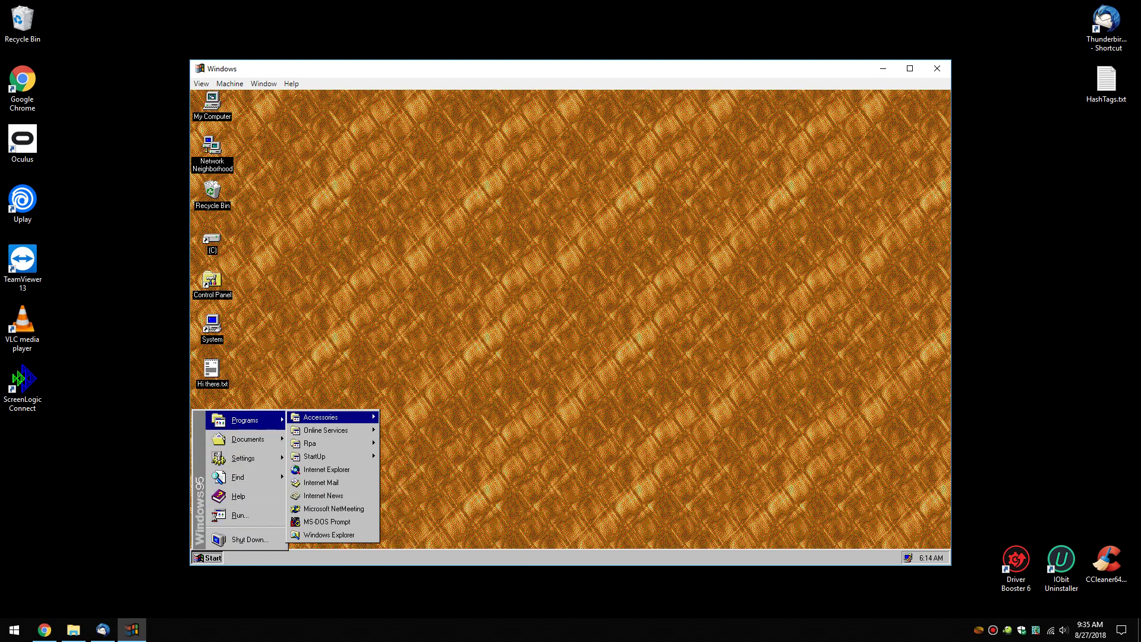
Step: Launch MS-DOS Prompt from the Start > Programs menu
click(349, 523)
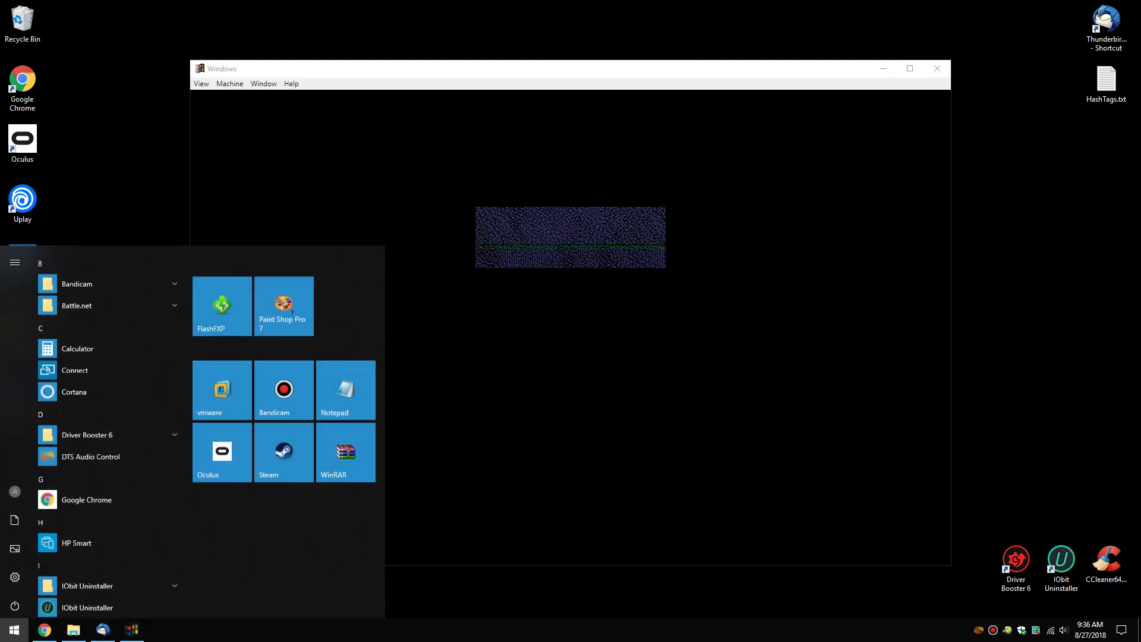
Step: Dismiss the host Start menu and browse the emulator's View, Help and Machine menus
key(Escape)
key(alt+v)
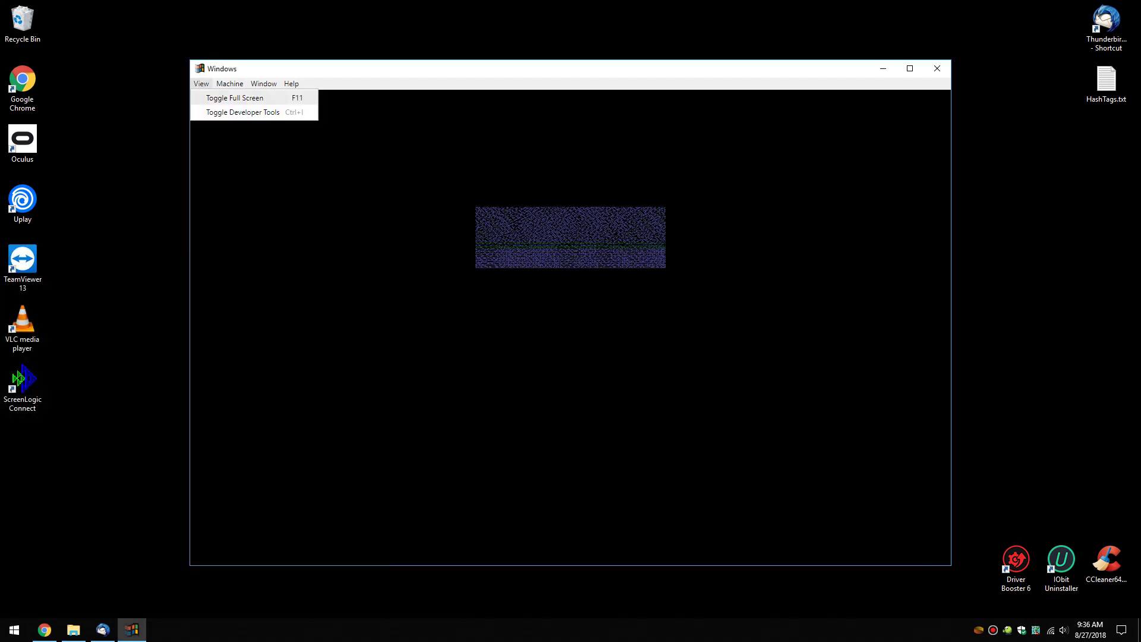
key(Left)
key(Left)
key(Left)
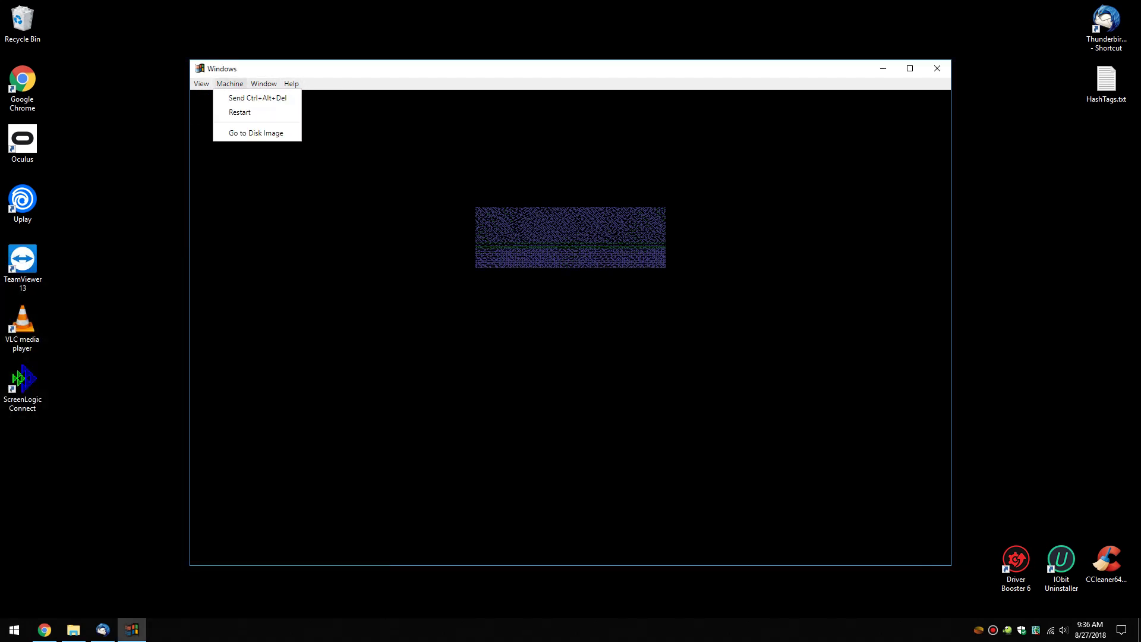
key(Left)
key(Right)
key(Left)
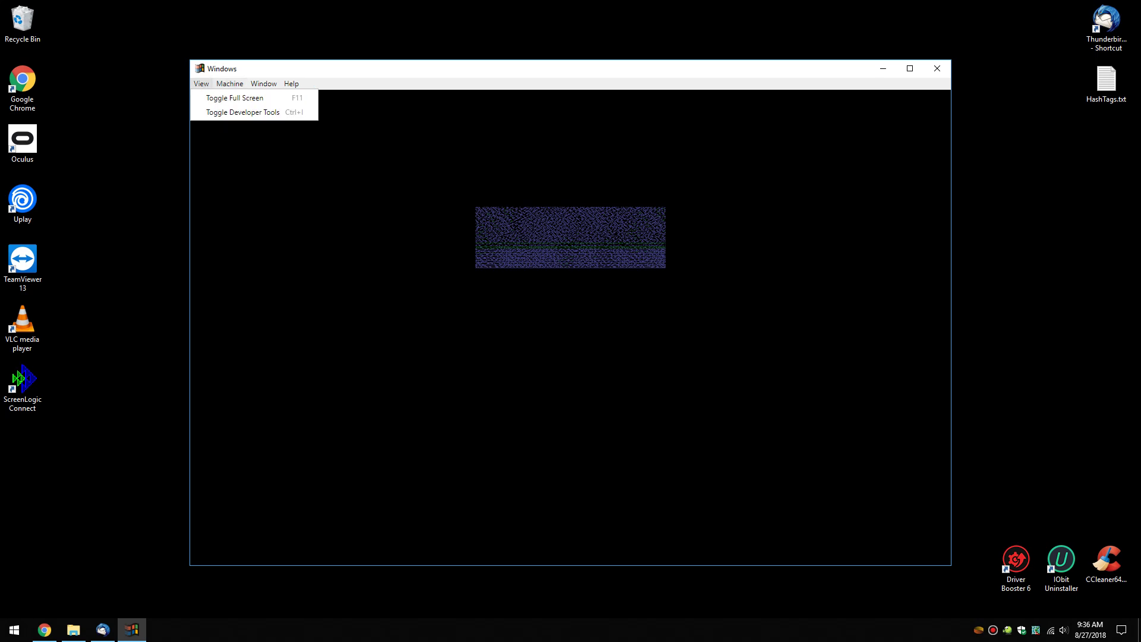
Step: Leave the Machine menu and quit the windows95 emulator with Alt+F4
key(Right)
key(Escape)
key(alt+F4)
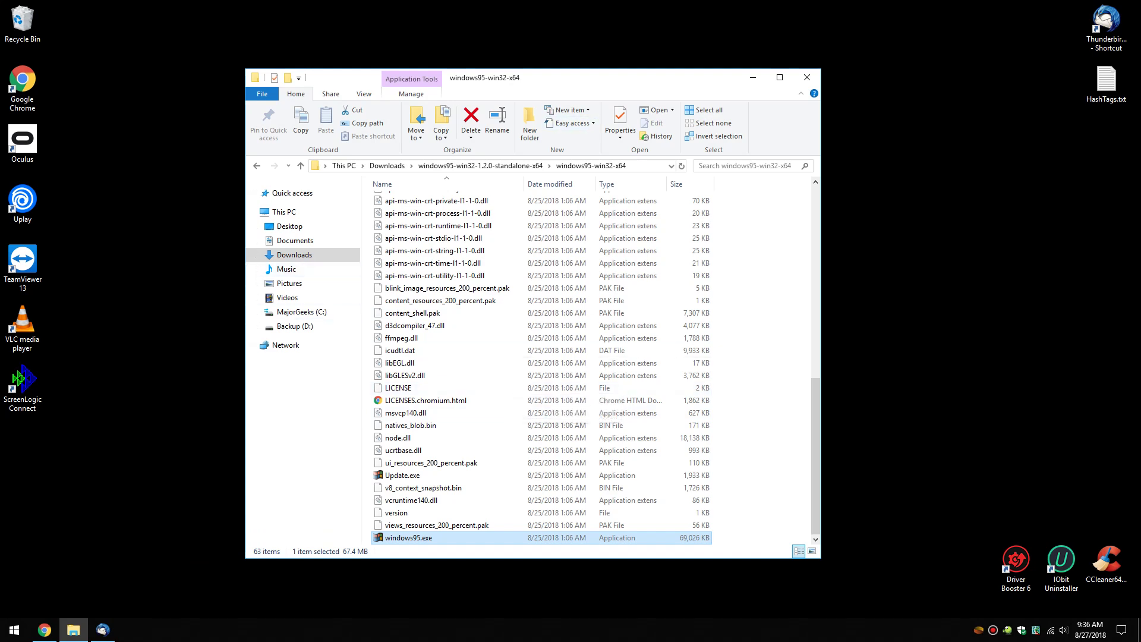
Step: Nudge the windows95-win32-x64 Explorer window slightly up and to the right
drag(577, 82, 607, 74)
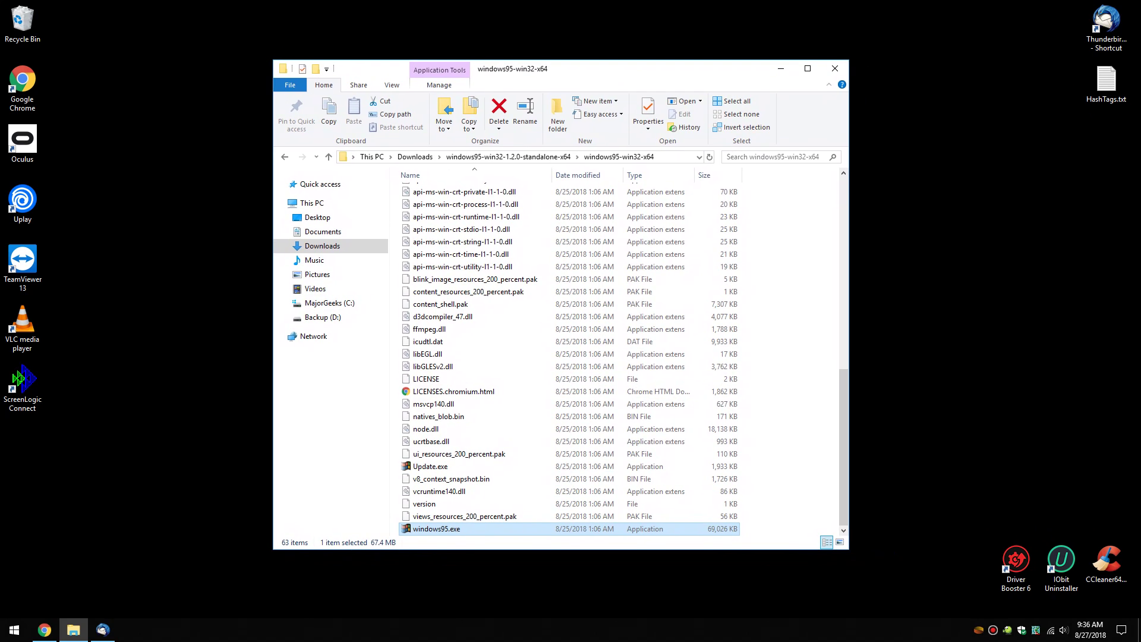